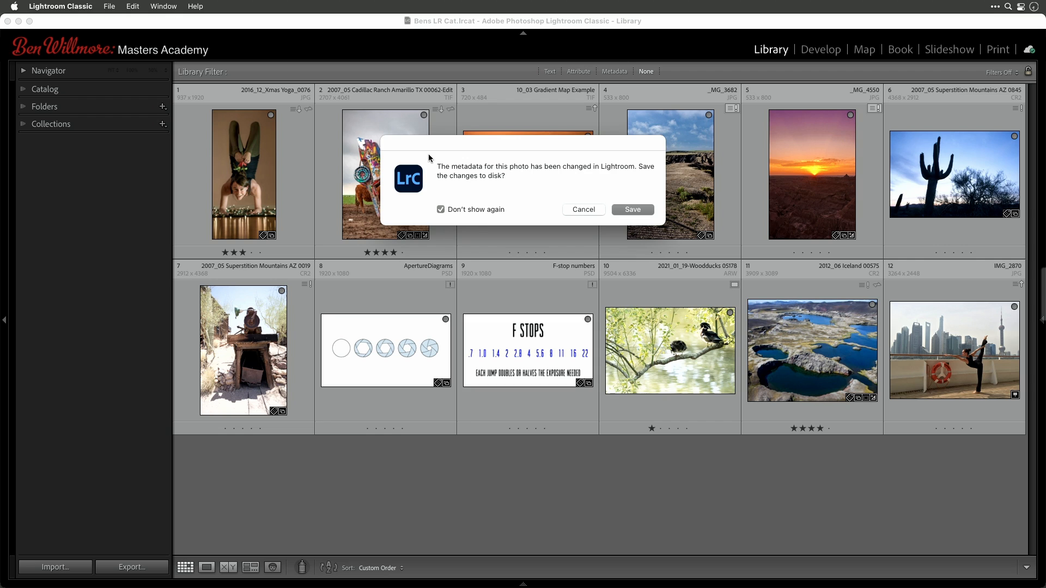
Save the changed metadata of photo 2016_12_Xmas Yoga_0076 to disk.
{"action": "left_click", "coordinate": [634, 211]}
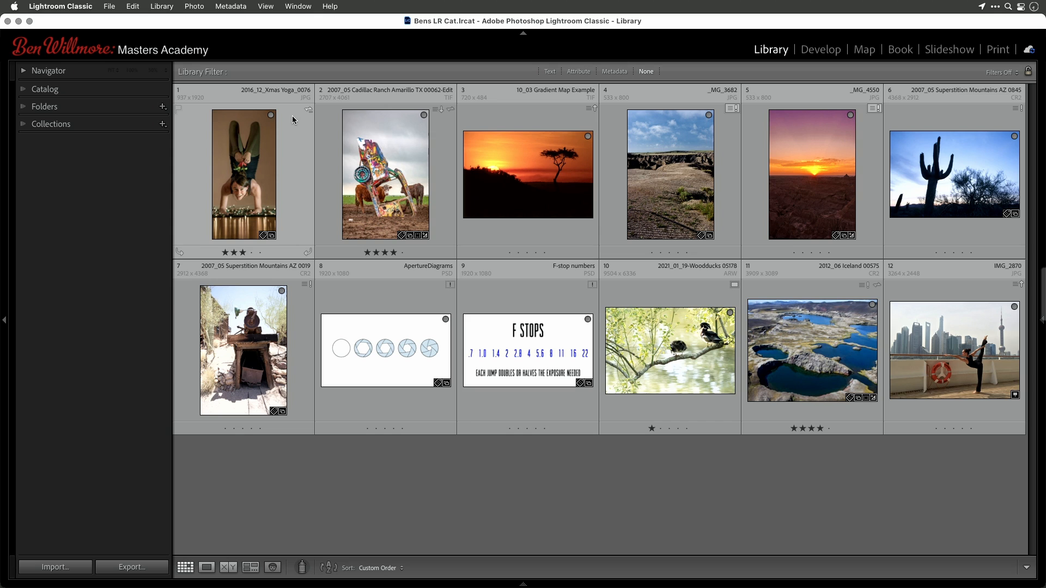
Open the changed-metadata prompt for 10_03 Gradient Map Example, review its overwrite and import options, and cancel it.
{"action": "left_click", "coordinate": [552, 152]}
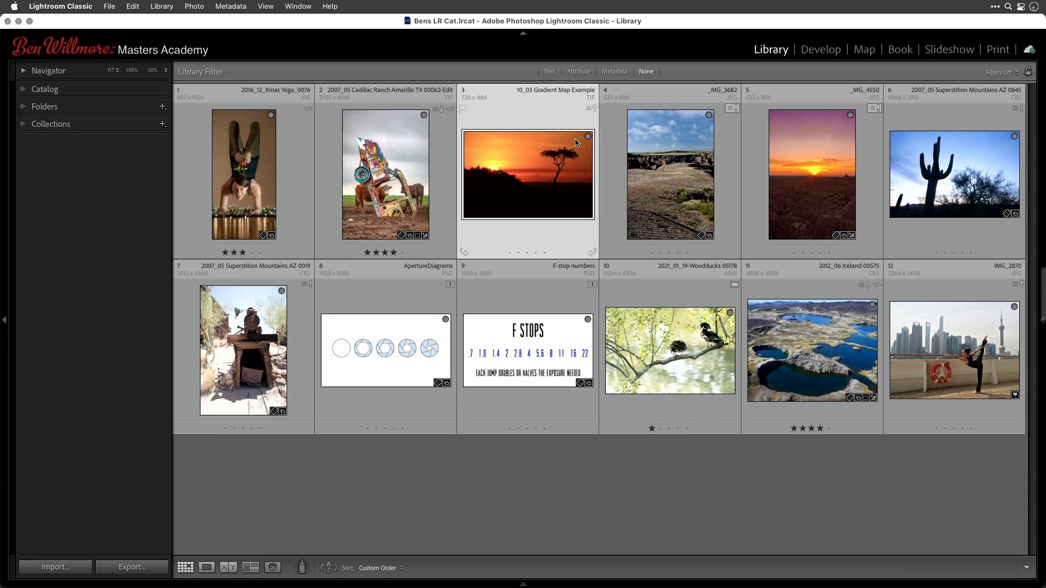
{"action": "left_click", "coordinate": [591, 112]}
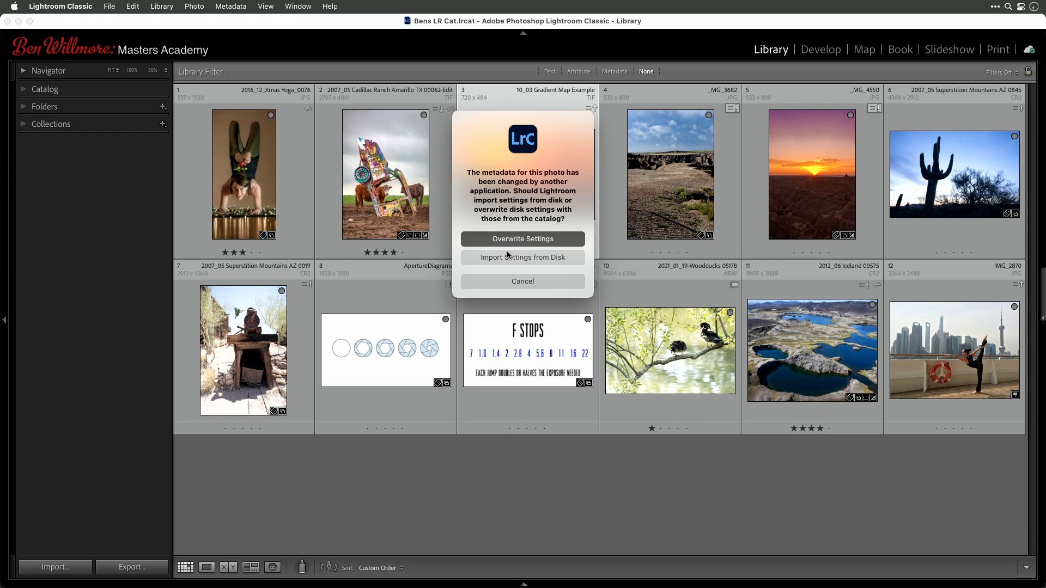
{"action": "left_click", "coordinate": [522, 281]}
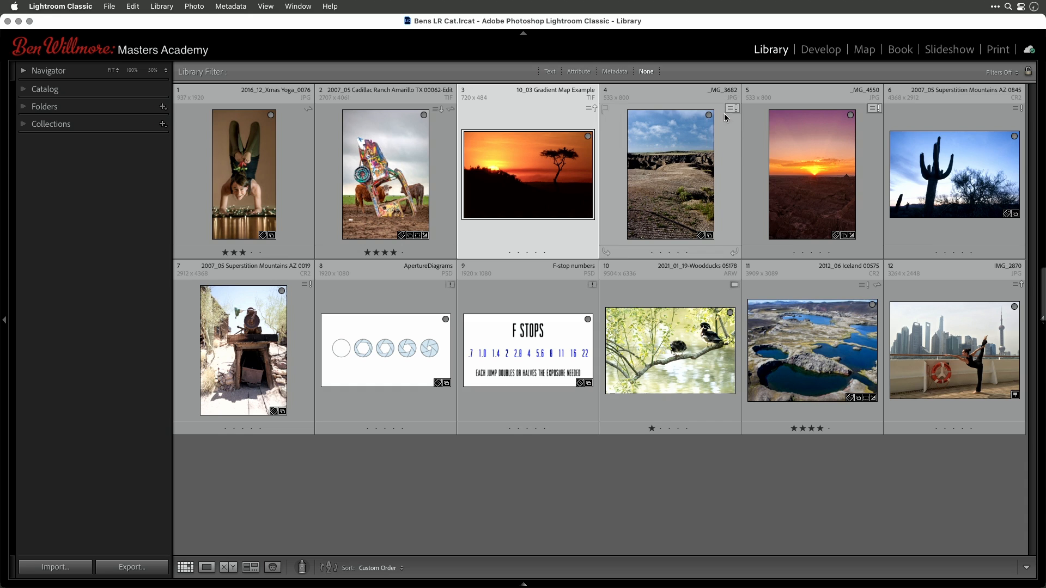
Check the metadata badge of photo _MG_3682, review the conflict options it offers, and cancel the prompt.
{"action": "left_click", "coordinate": [727, 129]}
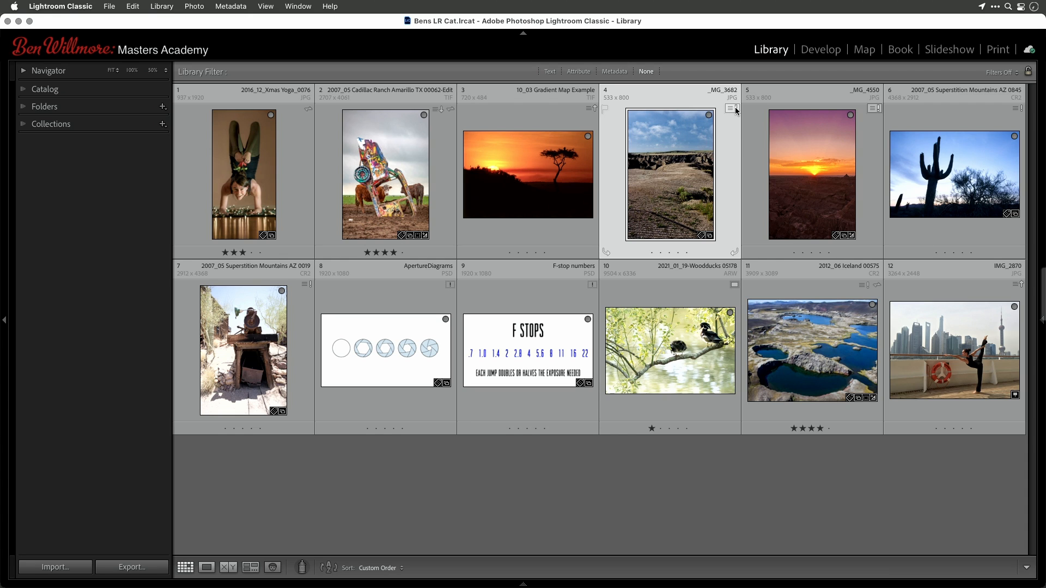
{"action": "mouse_move", "coordinate": [735, 111]}
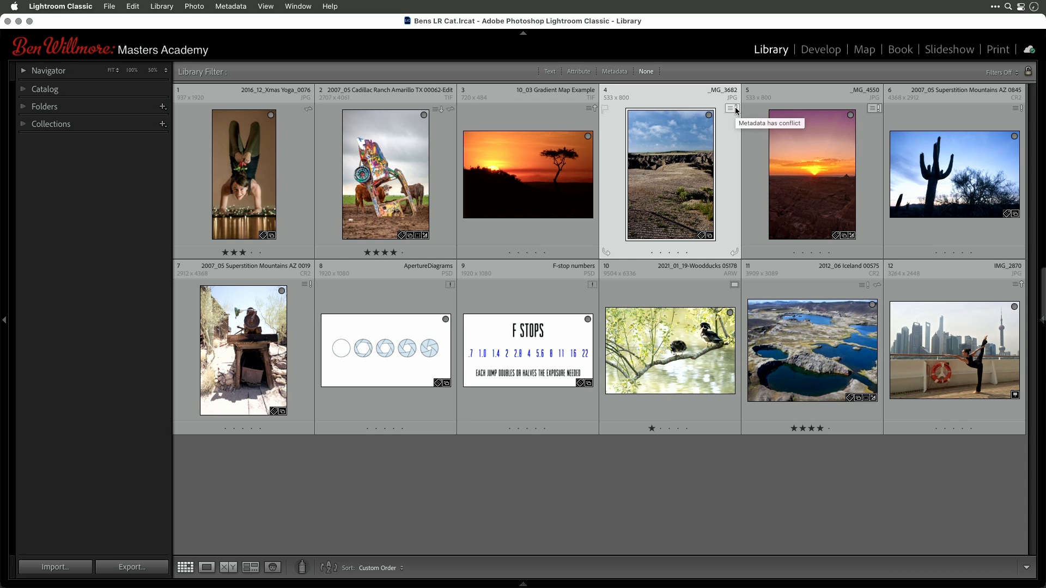
{"action": "left_click", "coordinate": [735, 110]}
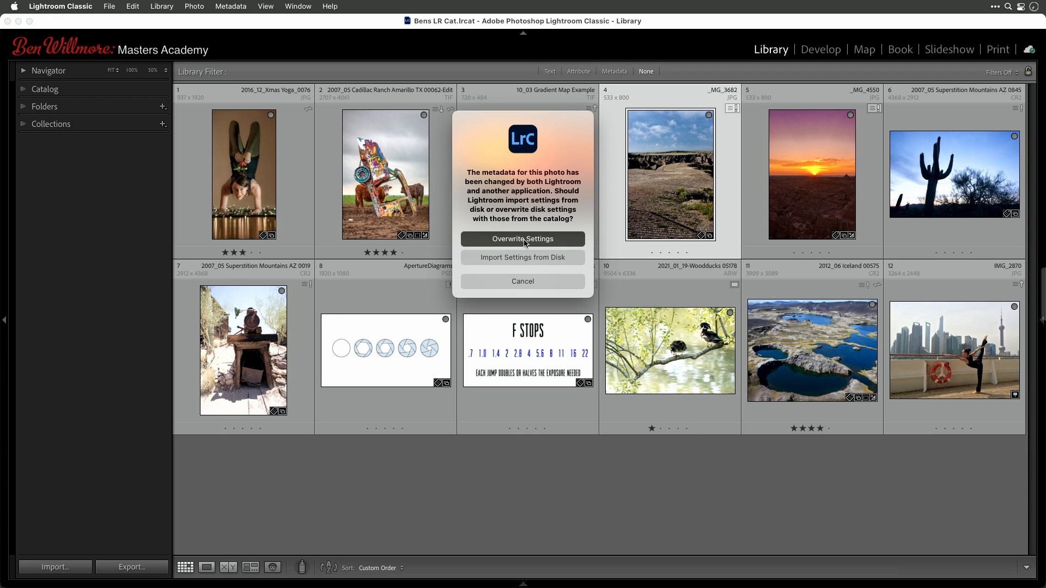
{"action": "left_click", "coordinate": [533, 282]}
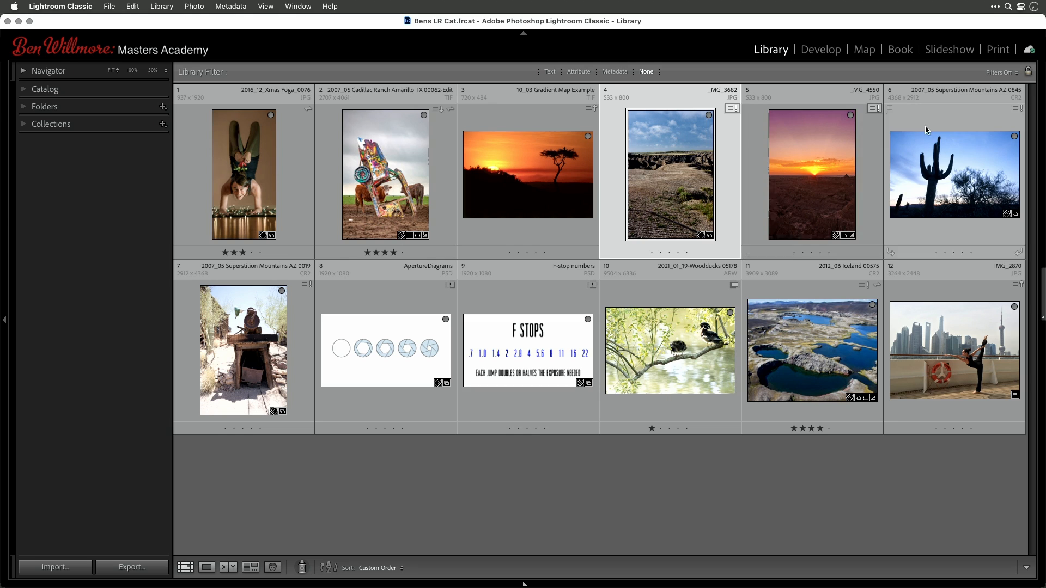
Try to export the metadata again for photo 2007_05 Superstition Mountains AZ 0845 and dismiss the report.
{"action": "left_click", "coordinate": [978, 175]}
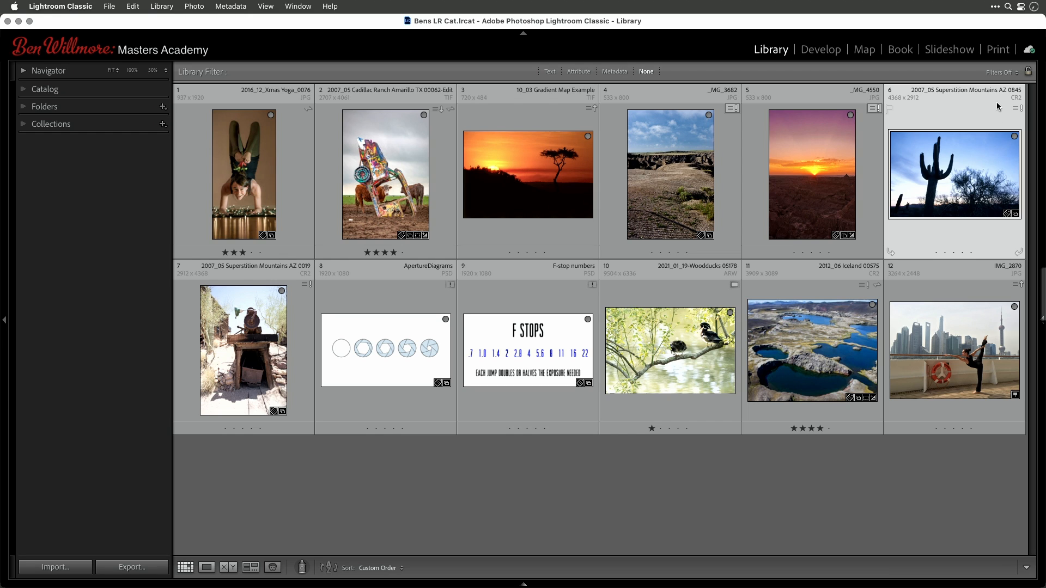
{"action": "mouse_move", "coordinate": [1020, 110]}
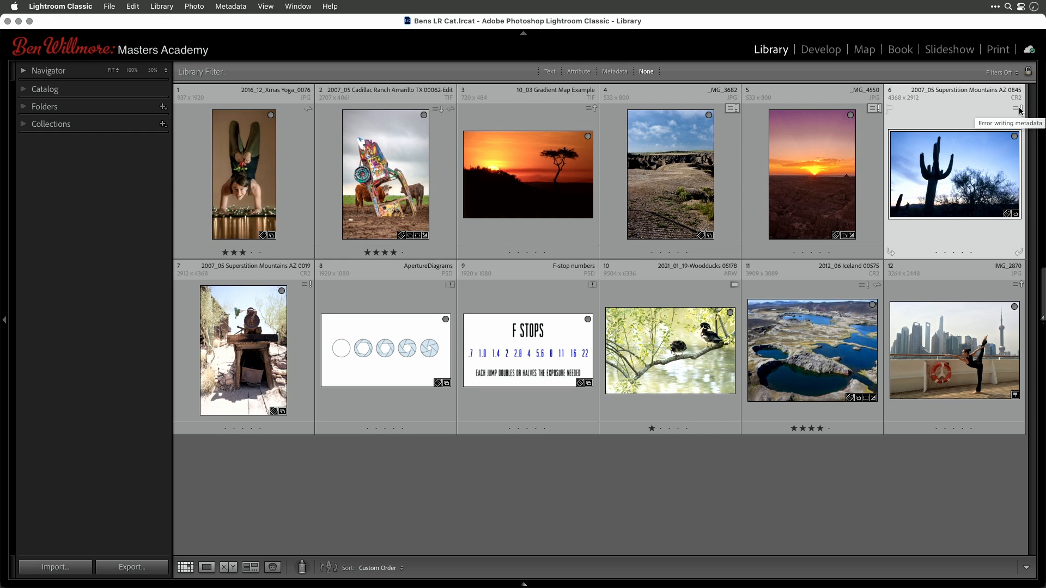
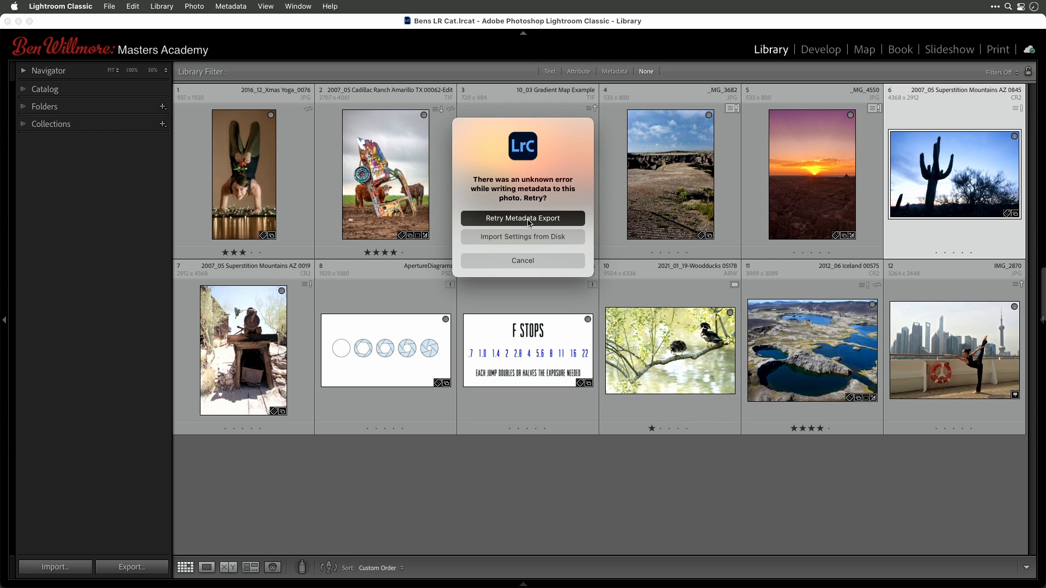
{"action": "left_click", "coordinate": [522, 219]}
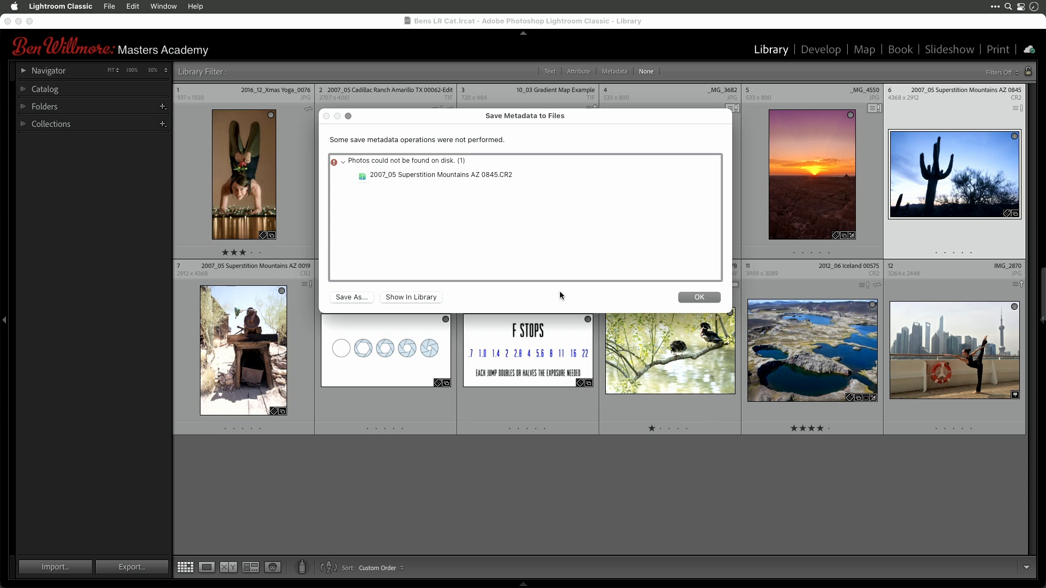
{"action": "left_click", "coordinate": [699, 297]}
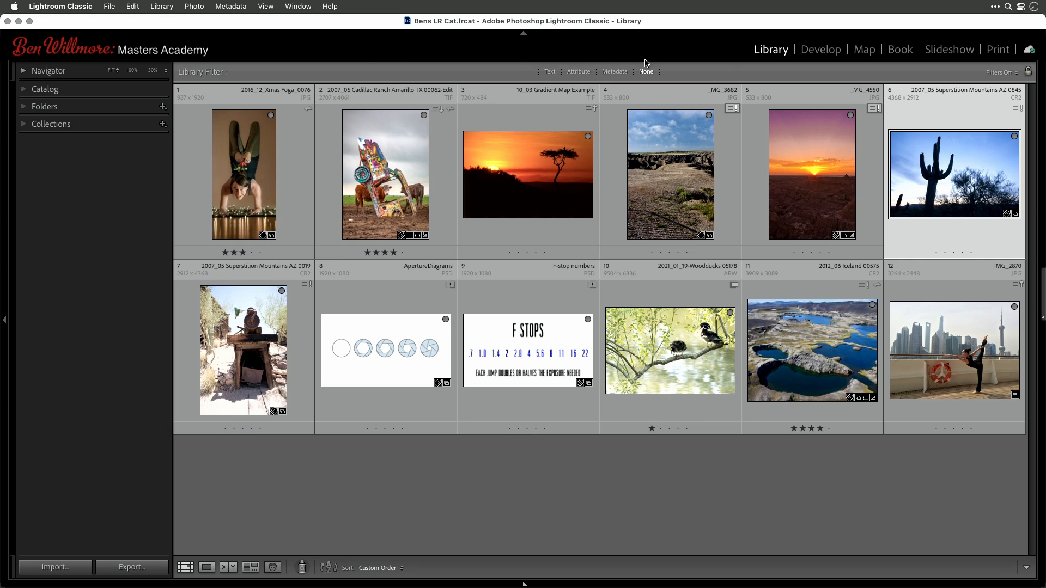
Hide the library filter bar and show it again.
{"action": "left_click", "coordinate": [265, 7]}
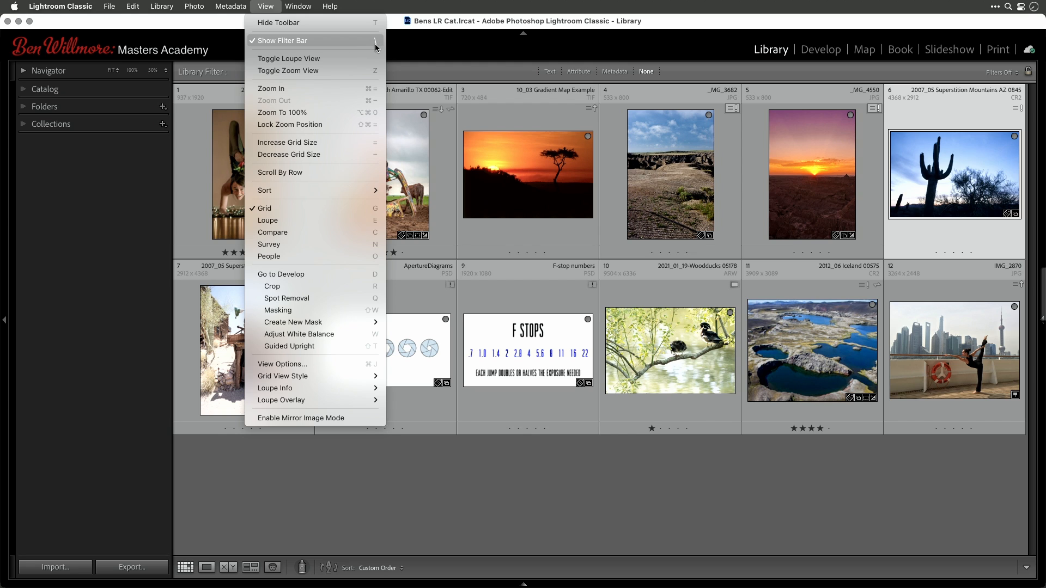
{"action": "left_click", "coordinate": [283, 41]}
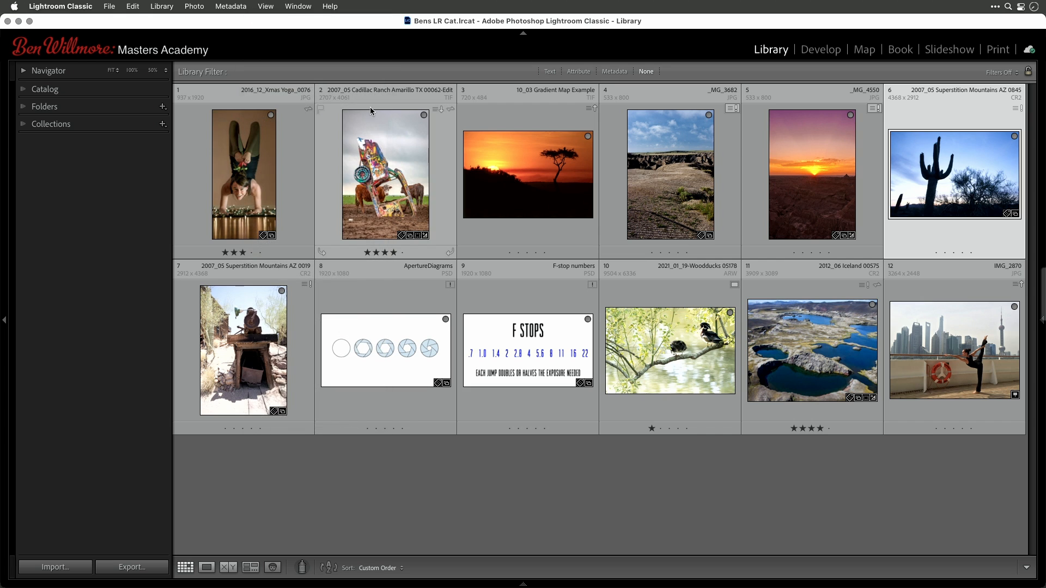
{"action": "key", "text": "backslash"}
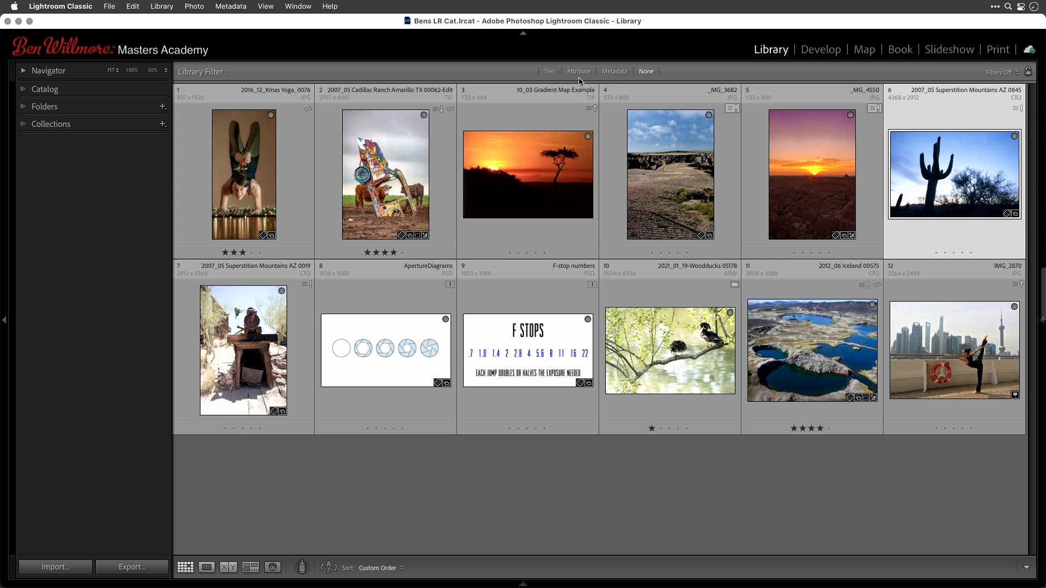
Filter the library photos by Metadata Status, first for Changed on disk and then for Has been changed.
{"action": "left_click", "coordinate": [614, 72]}
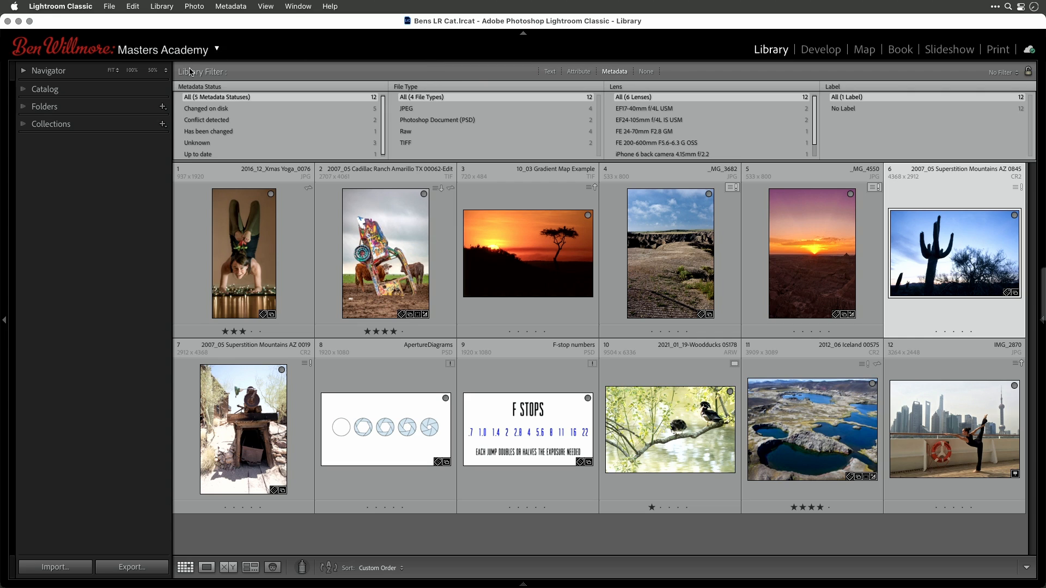
{"action": "left_click", "coordinate": [223, 88]}
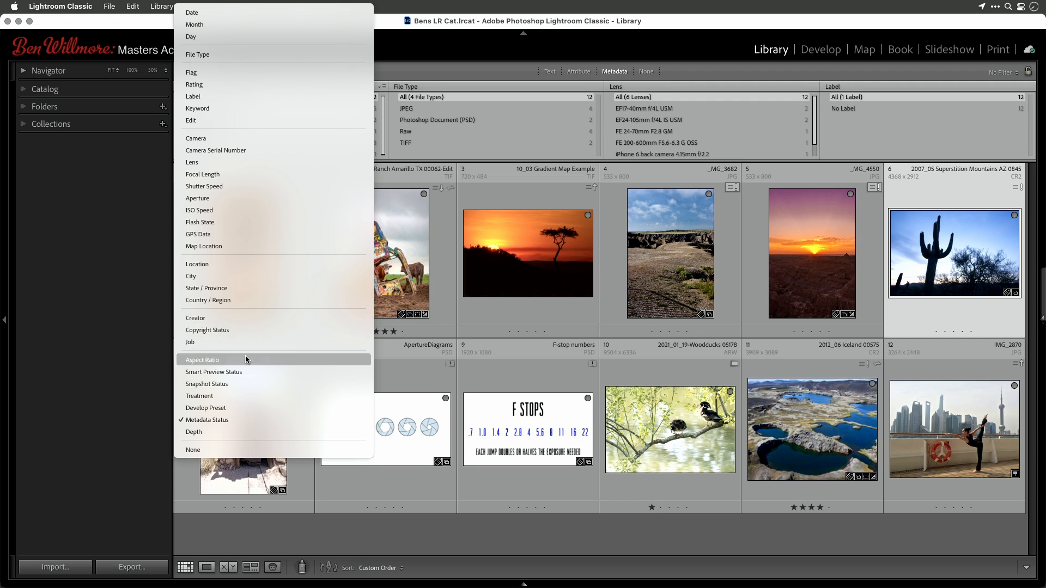
{"action": "left_click", "coordinate": [230, 420]}
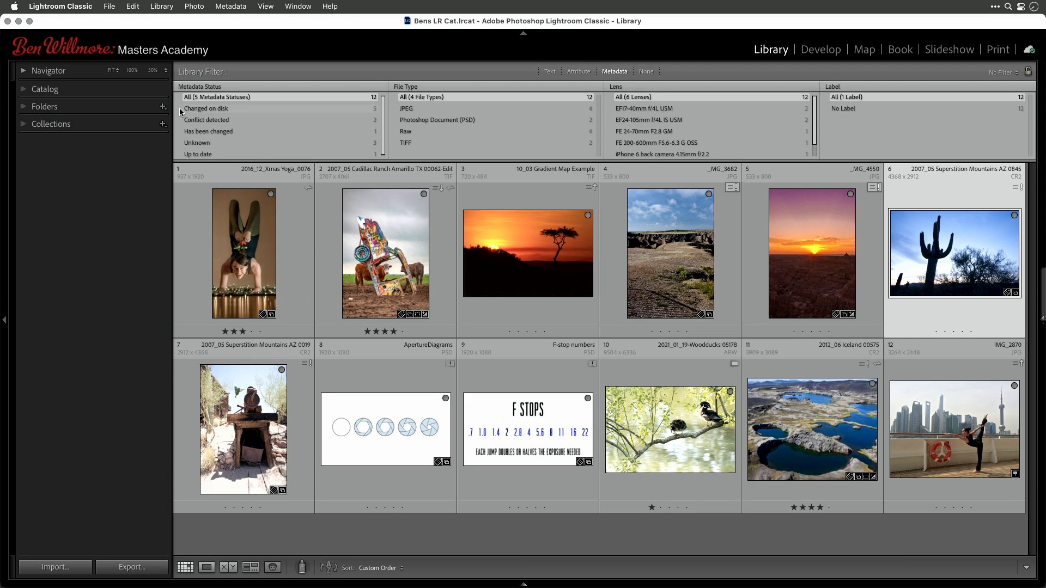
{"action": "left_click", "coordinate": [223, 110]}
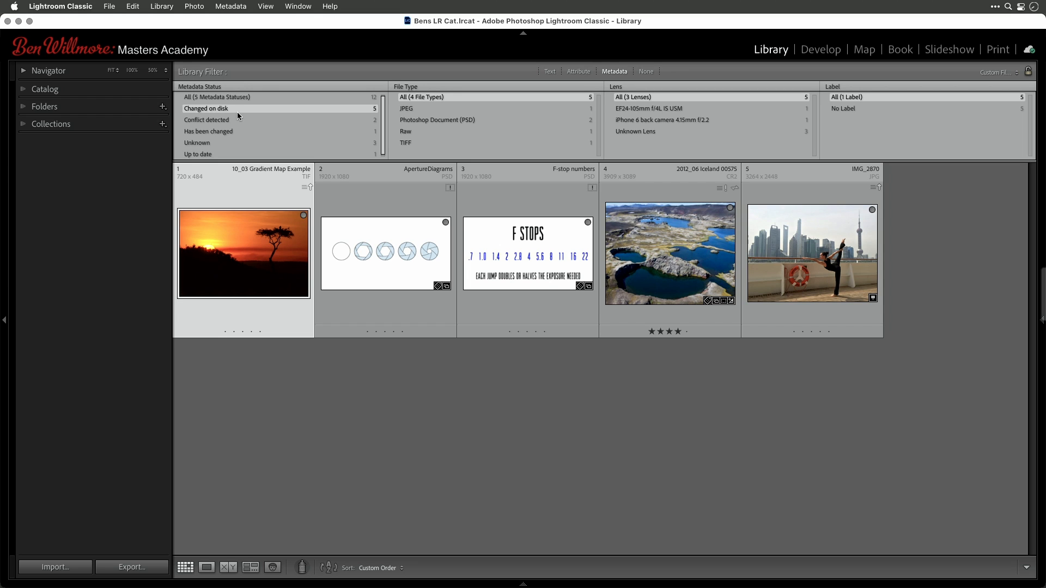
{"action": "left_click", "coordinate": [214, 131]}
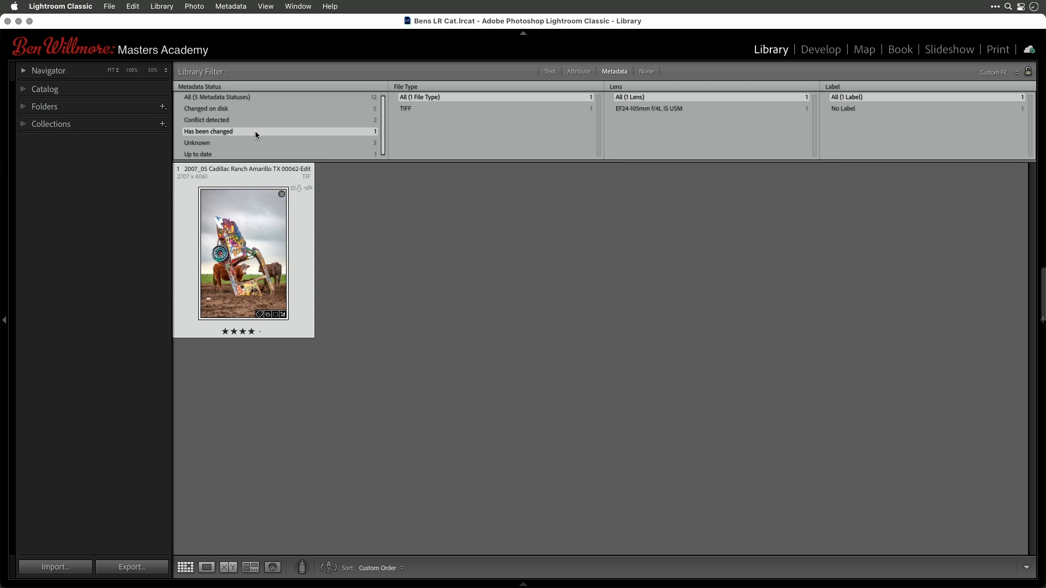
Filter for Conflict detected, open the metadata conflict prompt of _MG_3682, and cancel it.
{"action": "left_click", "coordinate": [214, 120]}
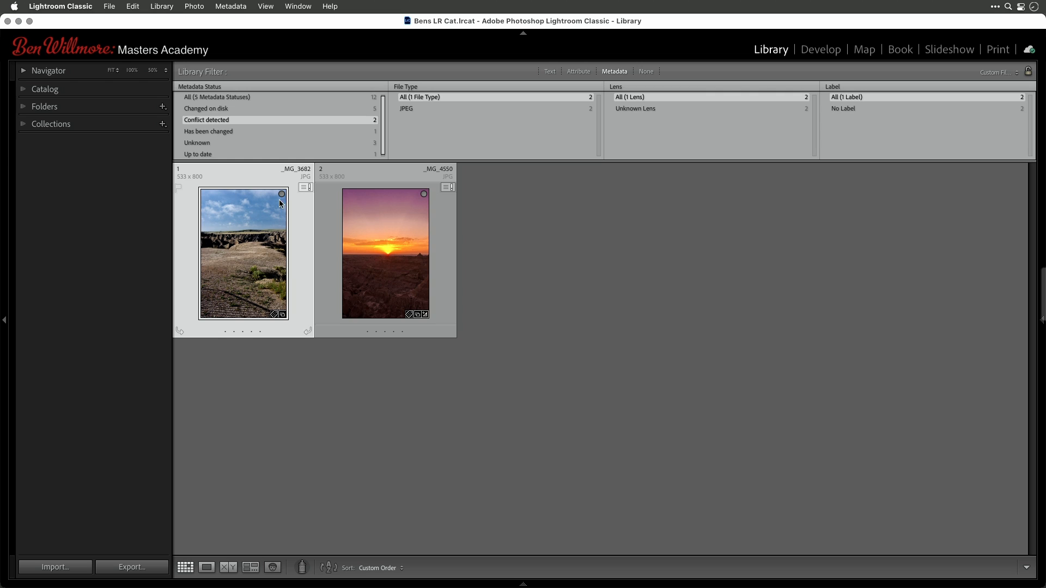
{"action": "left_click", "coordinate": [304, 187]}
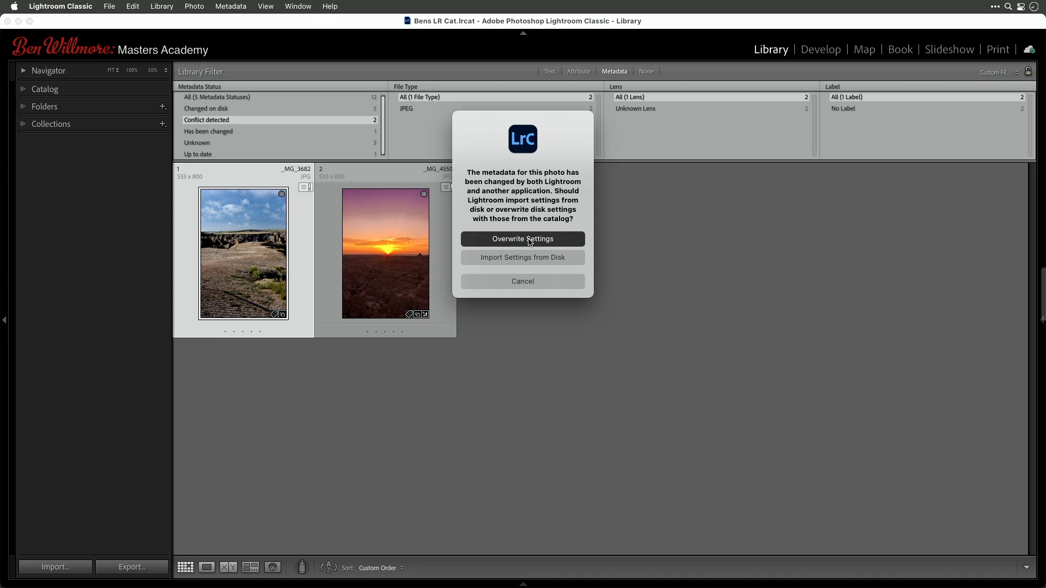
{"action": "left_click", "coordinate": [513, 282]}
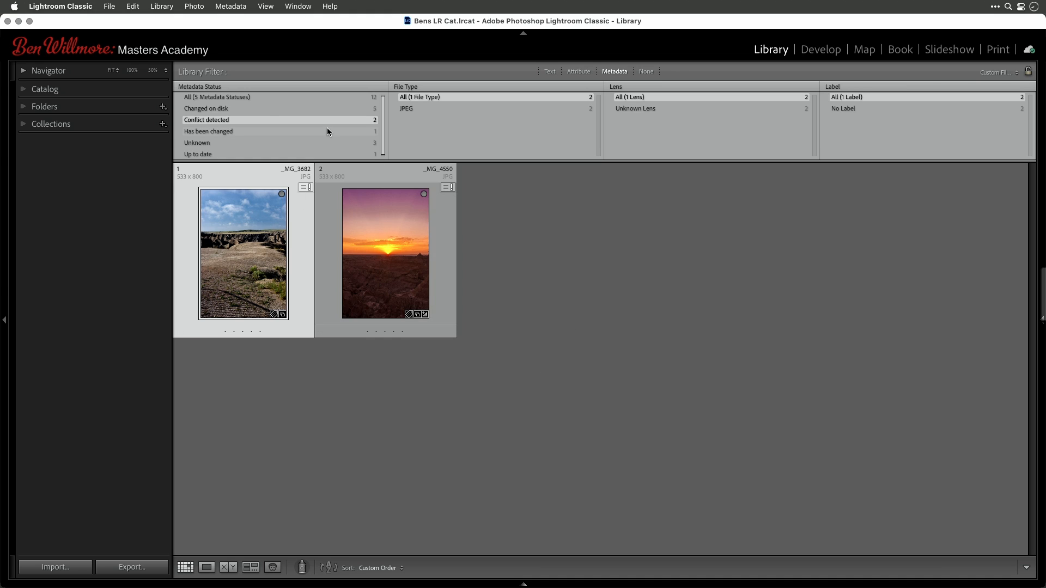
Review the photos under each Metadata Status: Changed on disk, Has been changed, Conflict detected, Unknown and Up to date.
{"action": "left_click", "coordinate": [199, 110]}
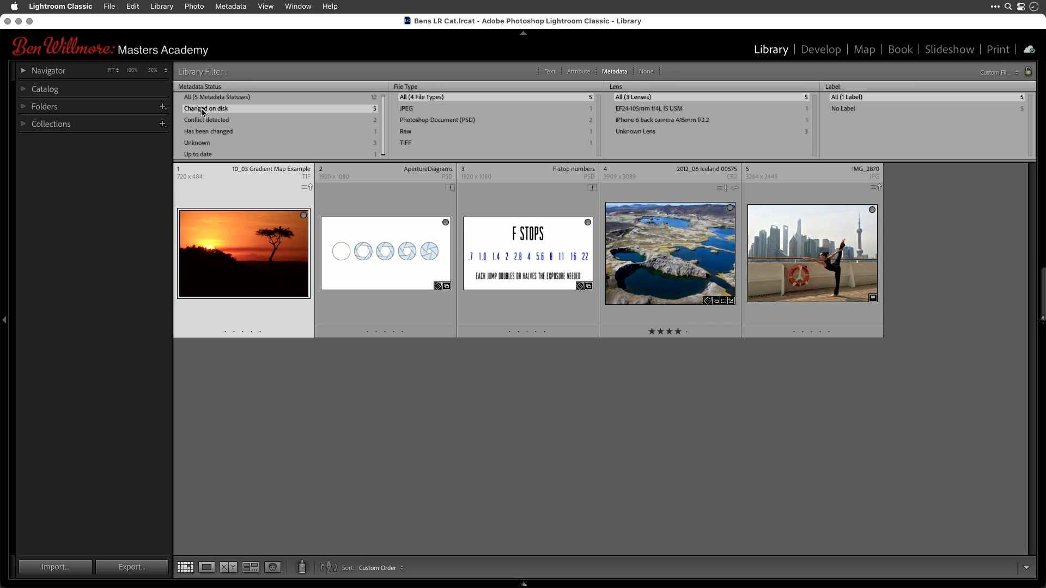
{"action": "left_click", "coordinate": [199, 134]}
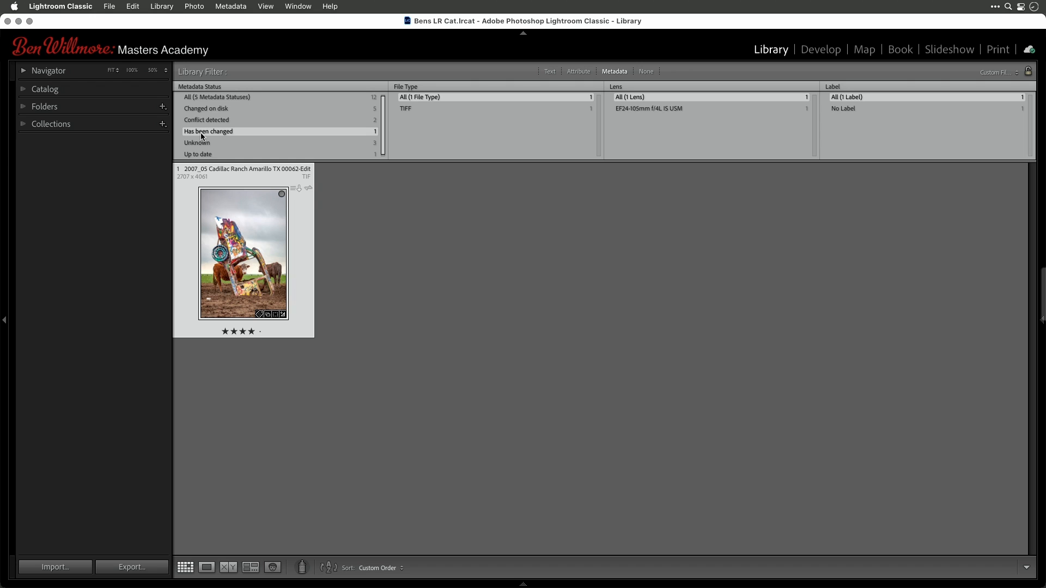
{"action": "left_click", "coordinate": [203, 121]}
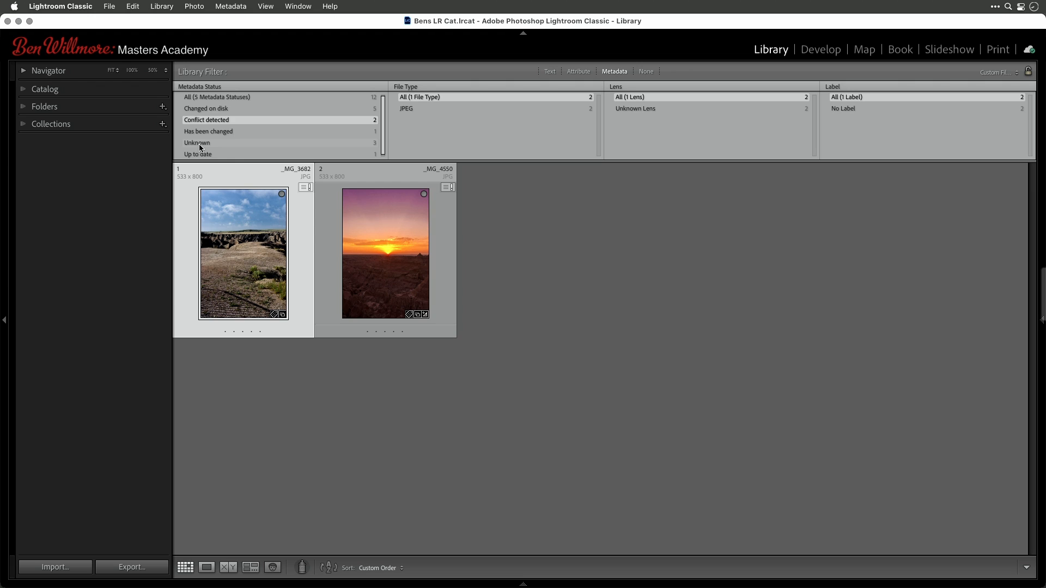
{"action": "left_click", "coordinate": [201, 144]}
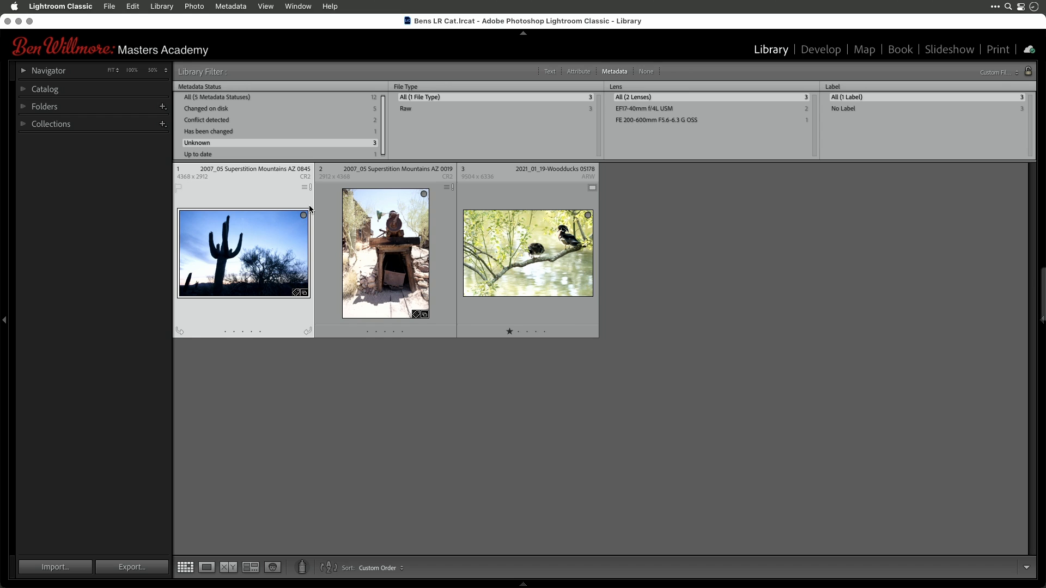
{"action": "left_click", "coordinate": [260, 154]}
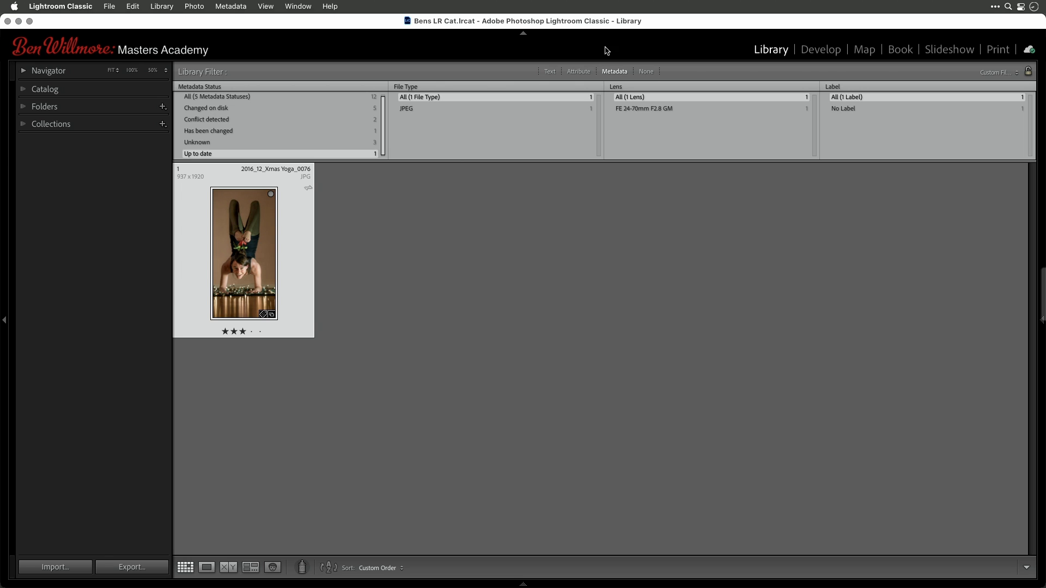
Show all photos unfiltered with none selected, and hide the left side panel.
{"action": "left_click", "coordinate": [646, 72]}
{"action": "left_click", "coordinate": [556, 512]}
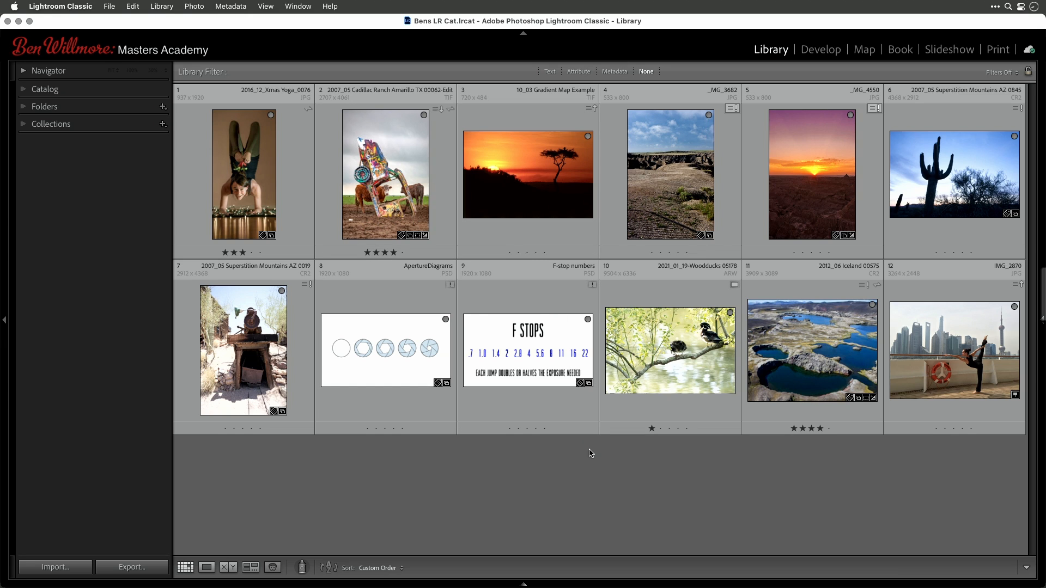
{"action": "key", "text": "F7"}
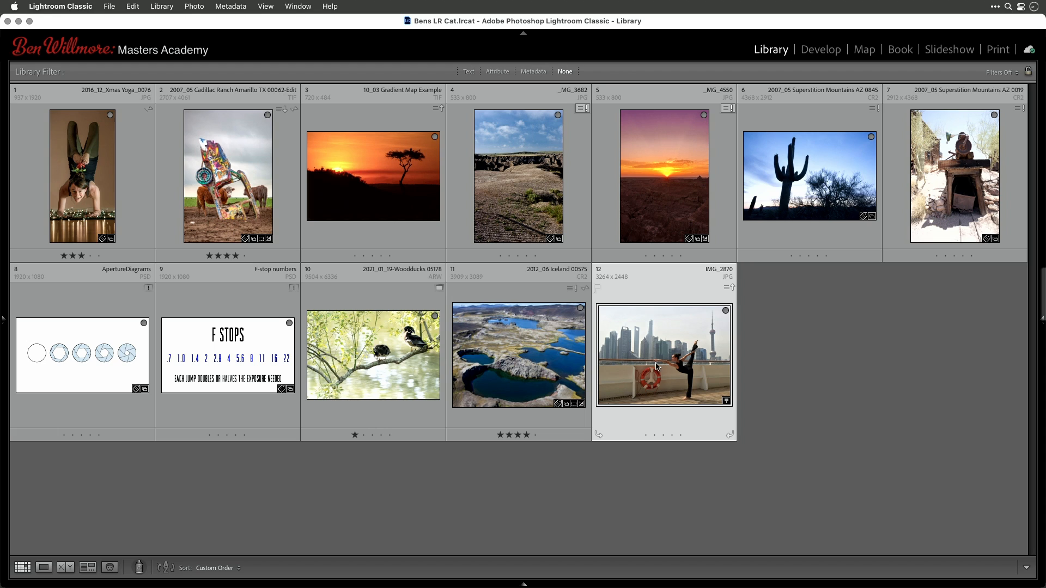
Go to the library folder containing the photo IMG_2870 and browse the photos in it.
{"action": "right_click", "coordinate": [639, 332]}
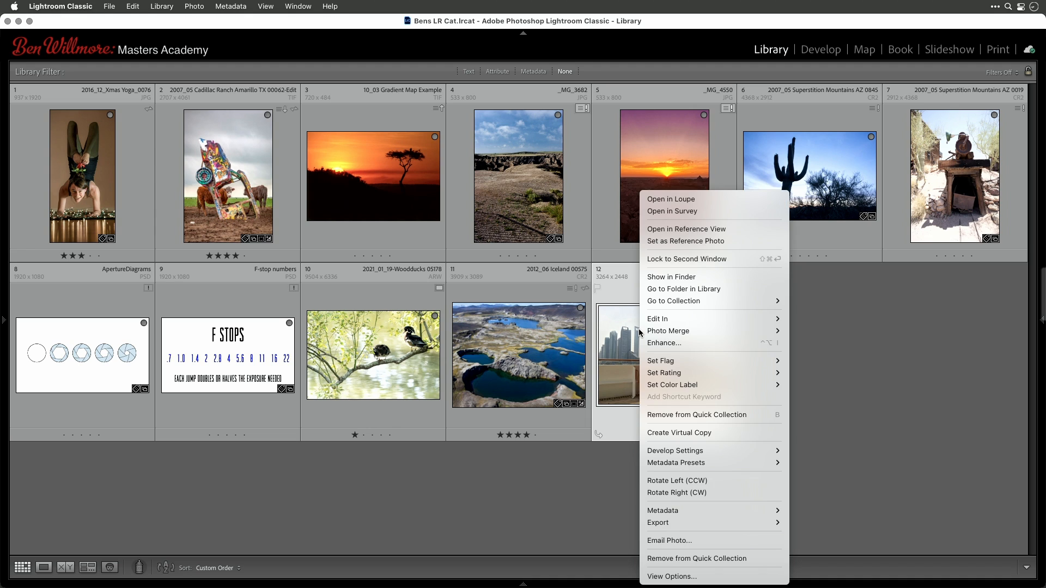
{"action": "left_click", "coordinate": [680, 292]}
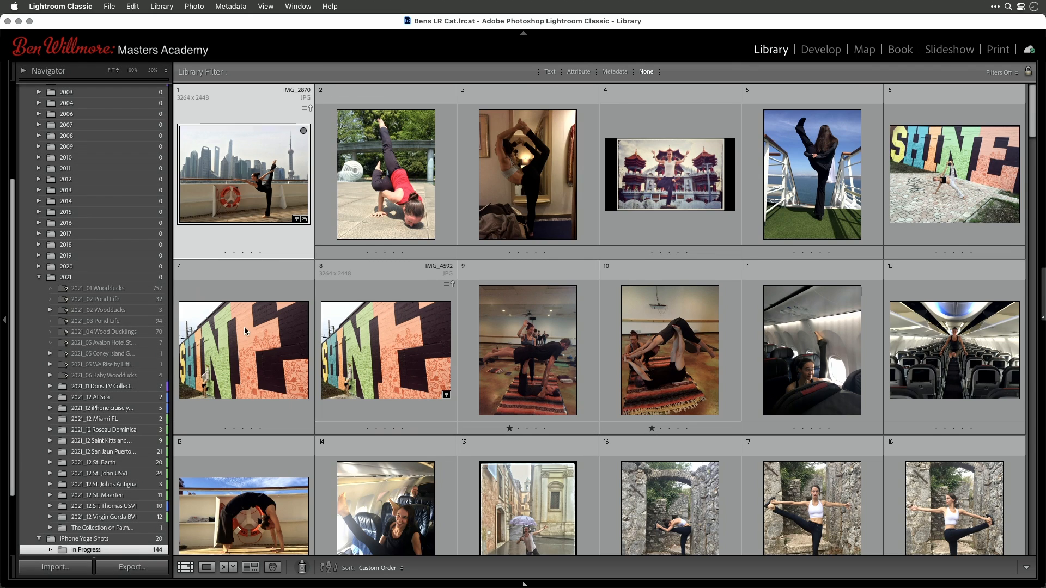
{"action": "scroll", "coordinate": [107, 456], "scroll_direction": "down", "scroll_amount": 3}
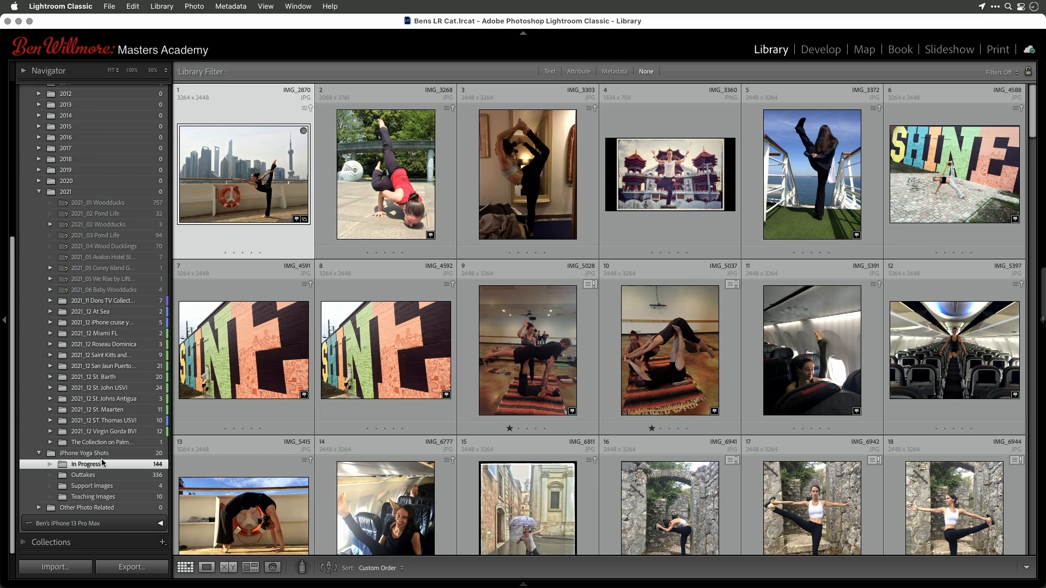
{"action": "scroll", "coordinate": [482, 430], "scroll_direction": "down", "scroll_amount": 15}
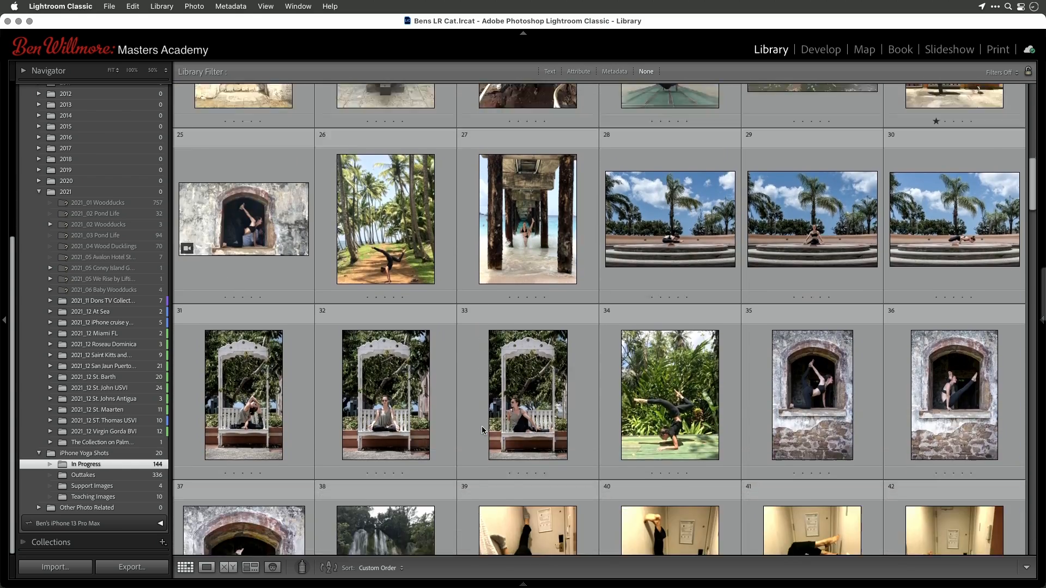
Show the file of IMG_2870 in Finder and open its location in Adobe Bridge.
{"action": "scroll", "coordinate": [482, 430], "scroll_direction": "down", "scroll_amount": 5}
{"action": "scroll", "coordinate": [482, 430], "scroll_direction": "up", "scroll_amount": 12}
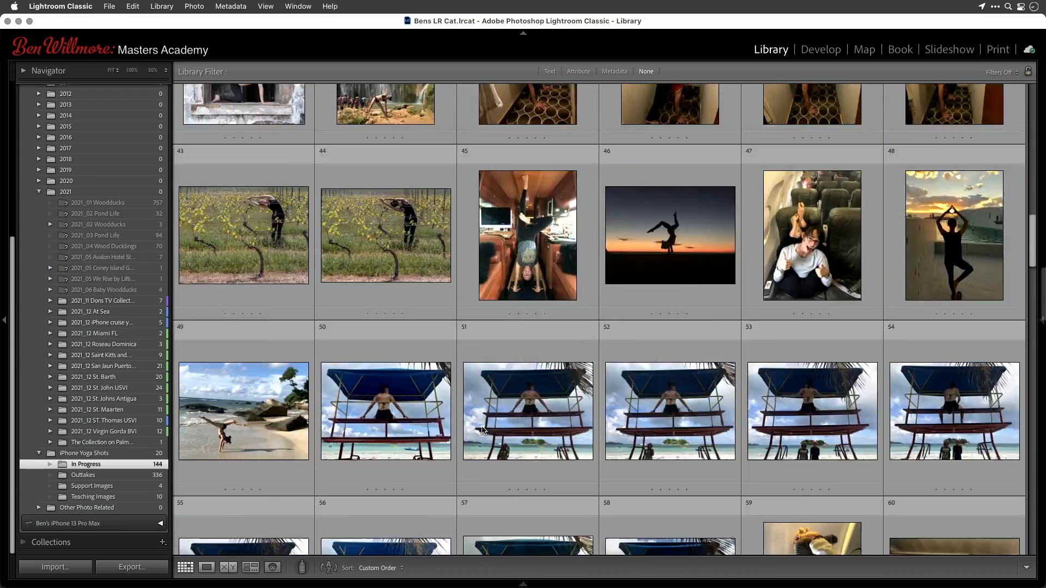
{"action": "scroll", "coordinate": [482, 431], "scroll_direction": "up", "scroll_amount": 5}
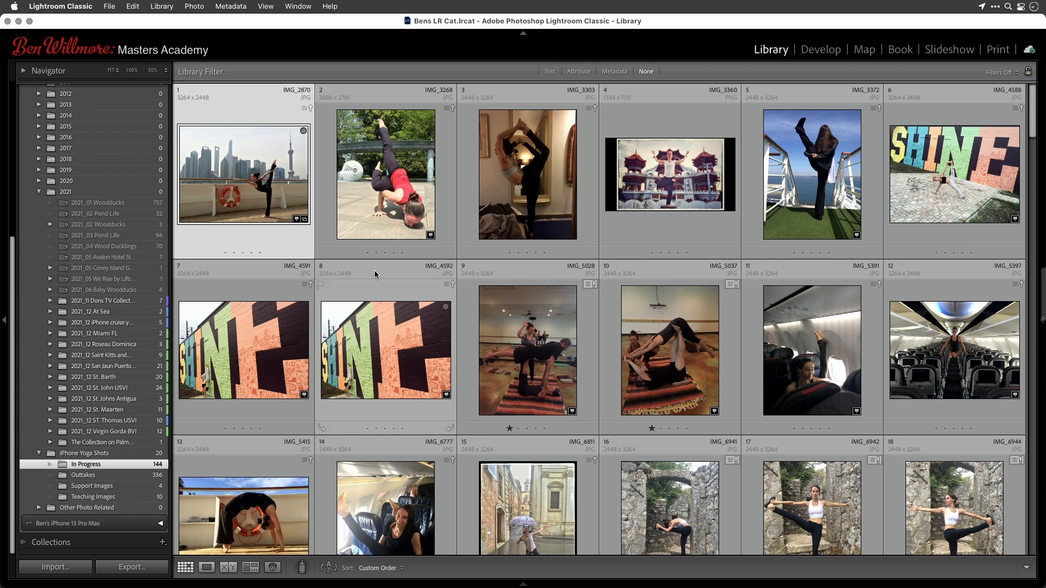
{"action": "right_click", "coordinate": [255, 181]}
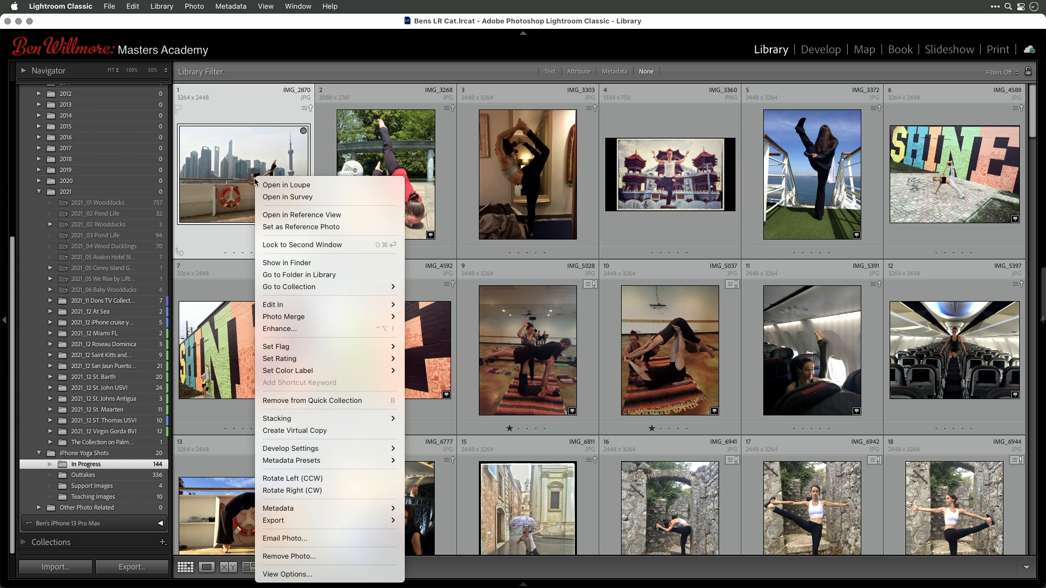
{"action": "left_click", "coordinate": [295, 263]}
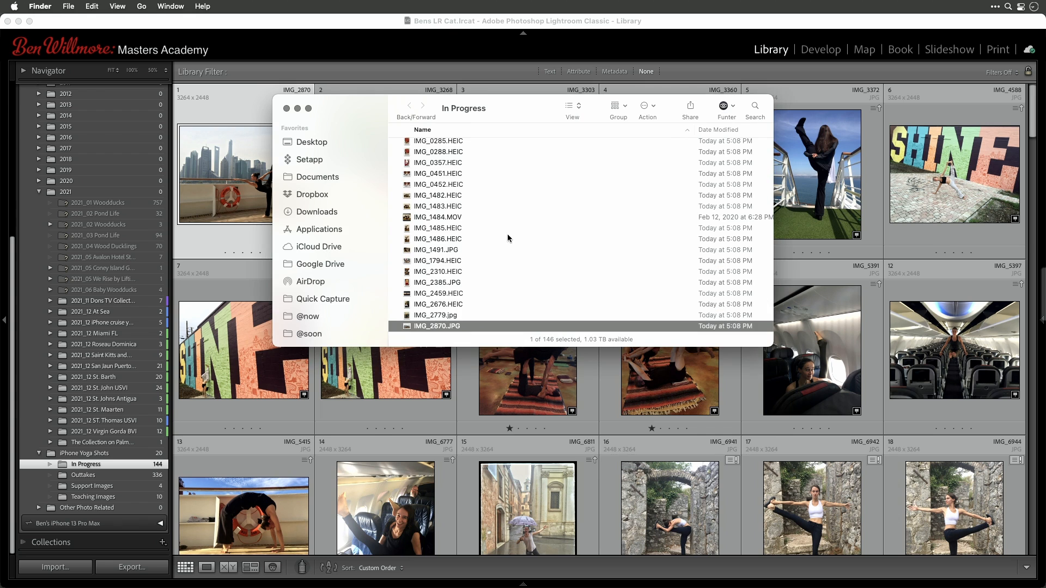
{"action": "scroll", "coordinate": [507, 238], "scroll_direction": "up", "scroll_amount": 8}
{"action": "scroll", "coordinate": [508, 239], "scroll_direction": "down", "scroll_amount": 12}
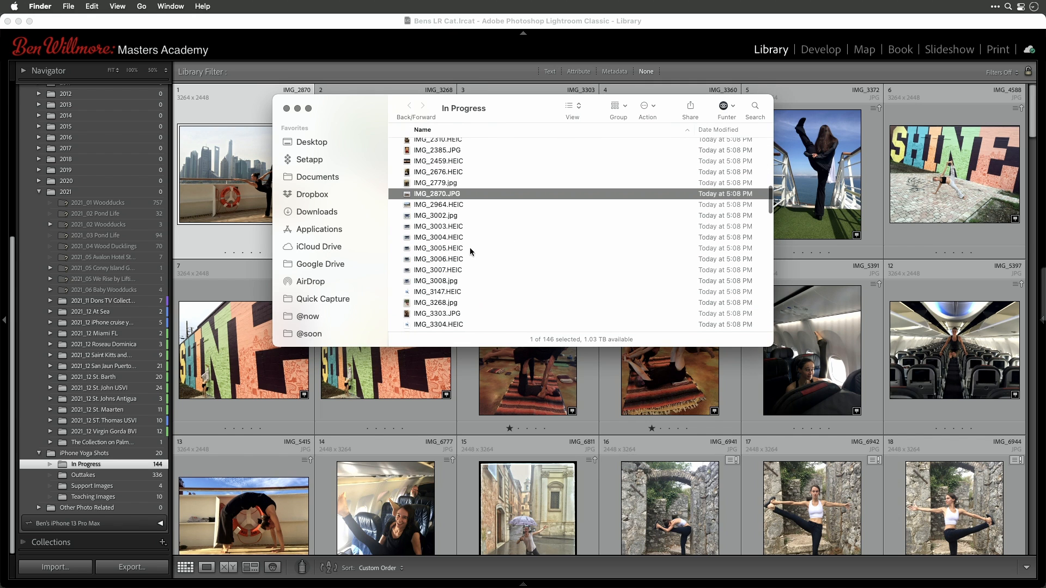
{"action": "left_click_drag", "start_coordinate": [430, 195], "coordinate": [512, 567]}
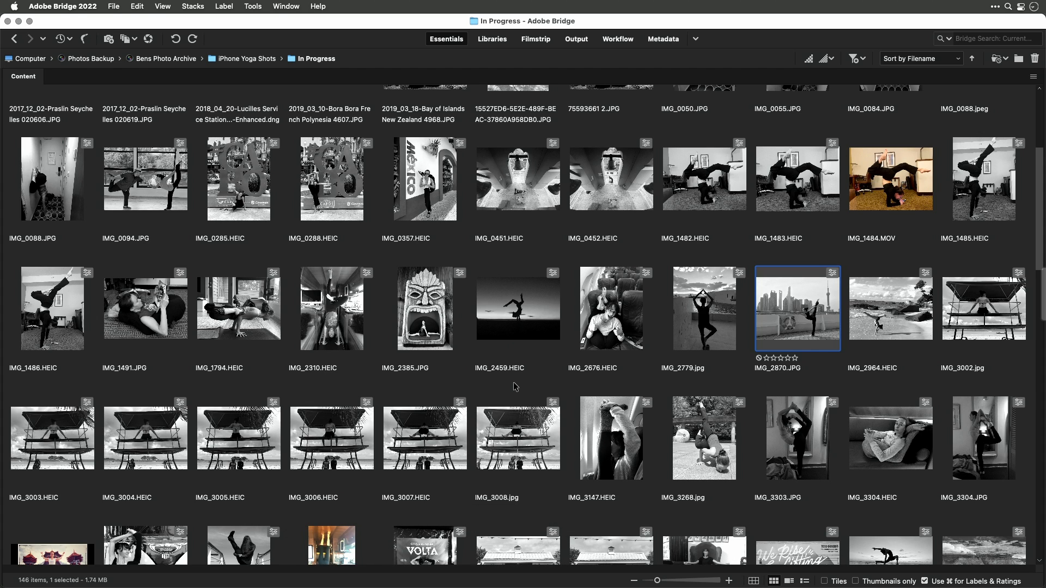
Open all files of the In Progress folder in Camera Raw, select every image there, and apply the edits with Done.
{"action": "scroll", "coordinate": [515, 386], "scroll_direction": "down", "scroll_amount": 10}
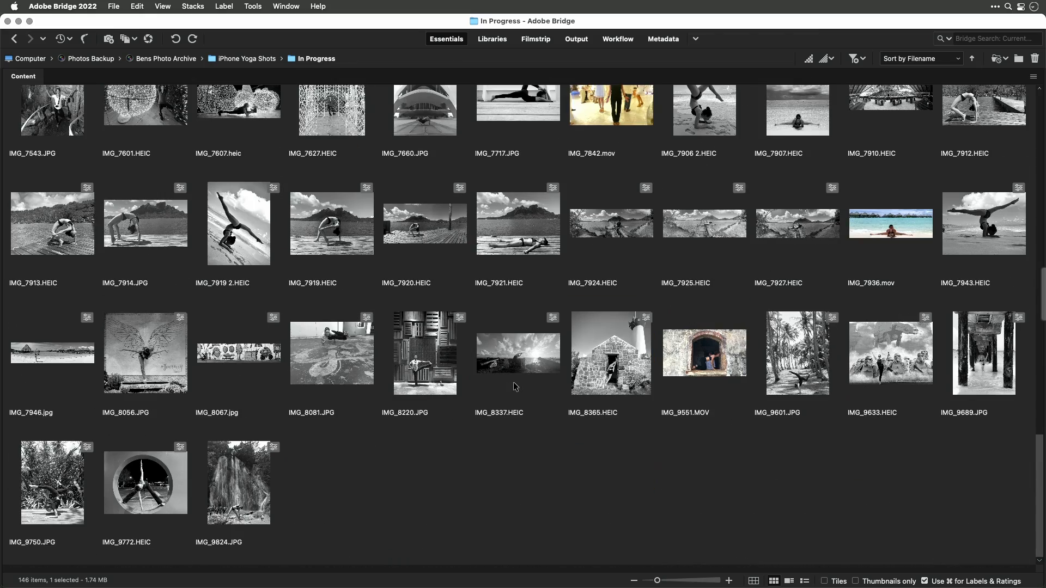
{"action": "left_click", "coordinate": [530, 496]}
{"action": "scroll", "coordinate": [529, 490], "scroll_direction": "up", "scroll_amount": 15}
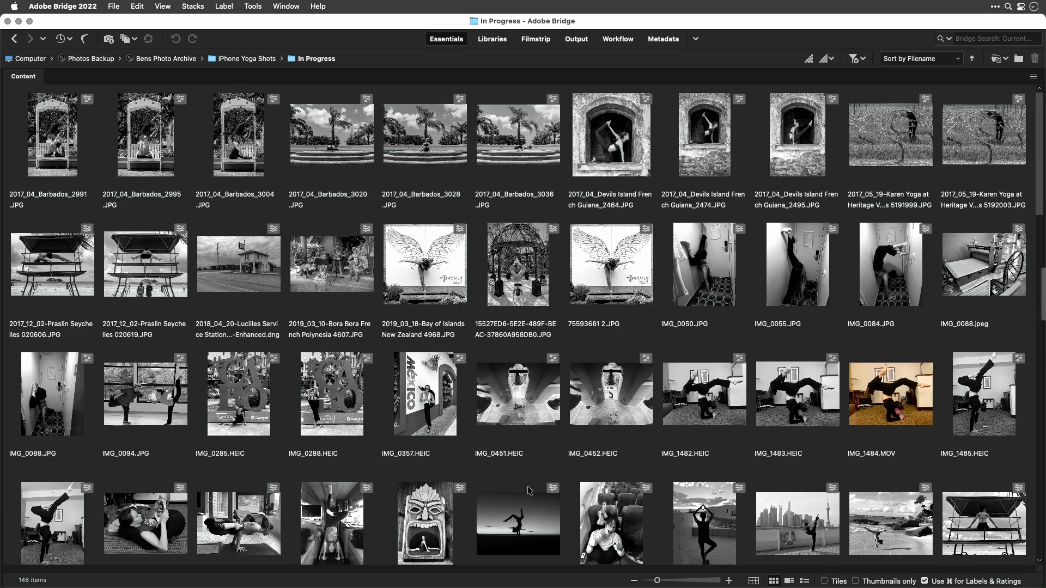
{"action": "scroll", "coordinate": [528, 490], "scroll_direction": "down", "scroll_amount": 15}
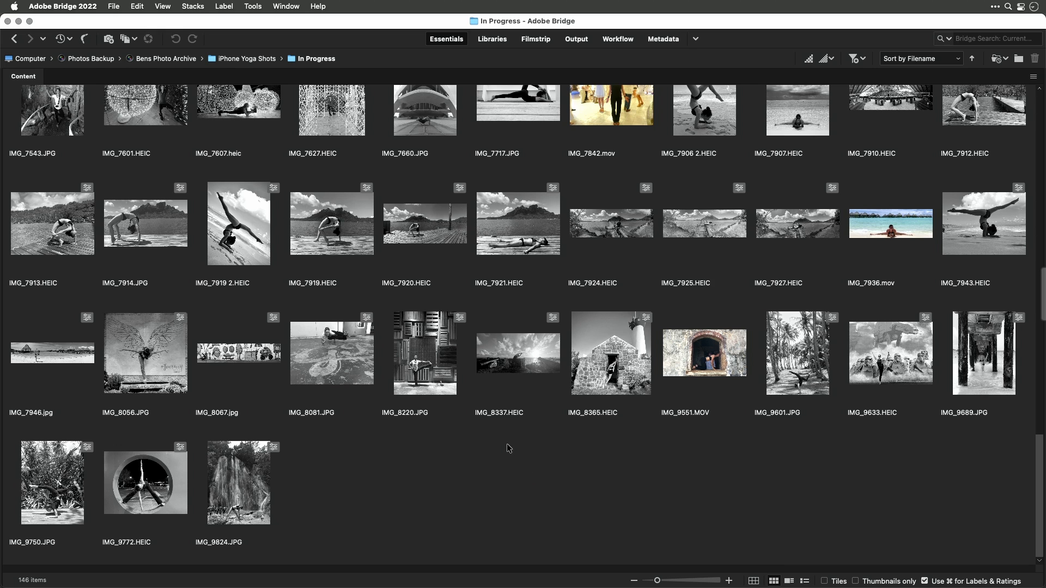
{"action": "key", "text": "super+a"}
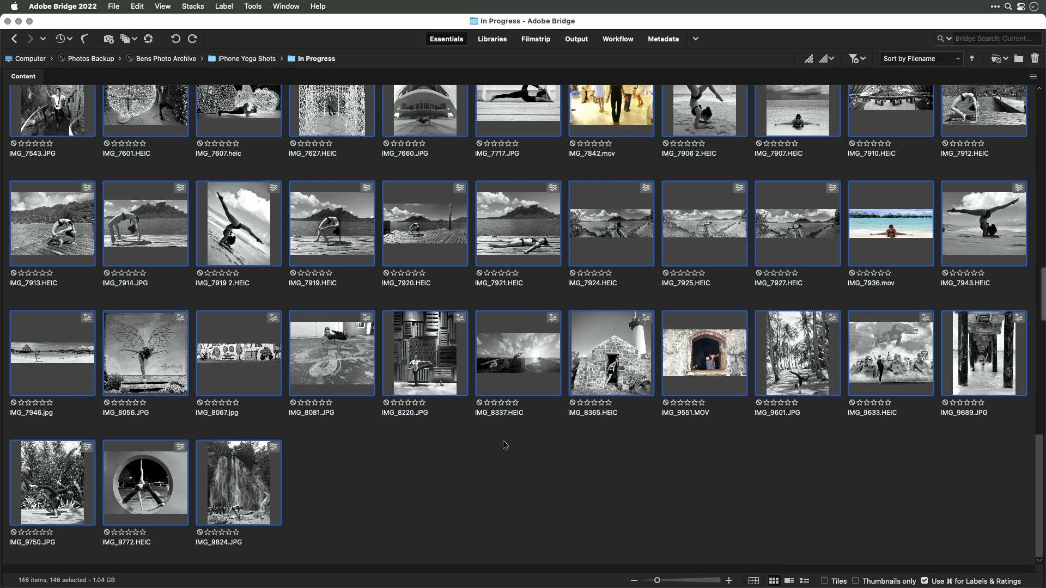
{"action": "left_click", "coordinate": [116, 6]}
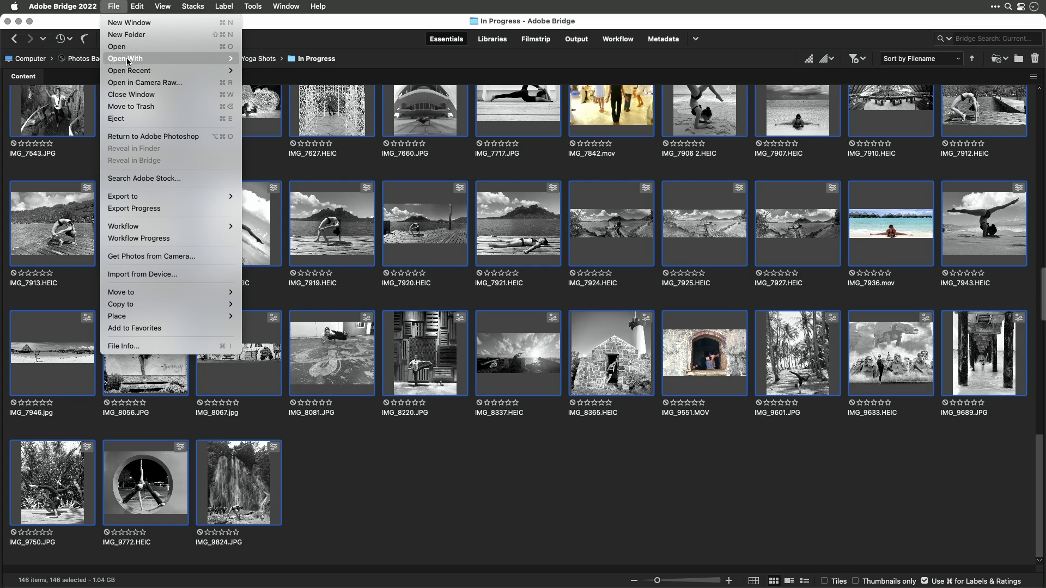
{"action": "left_click", "coordinate": [129, 88]}
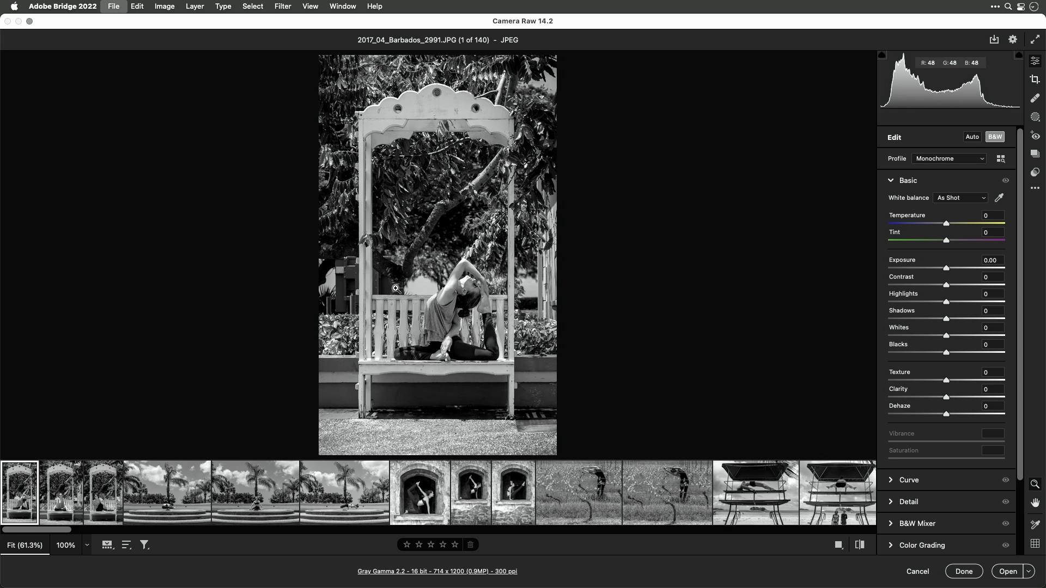
{"action": "key", "text": "super+a"}
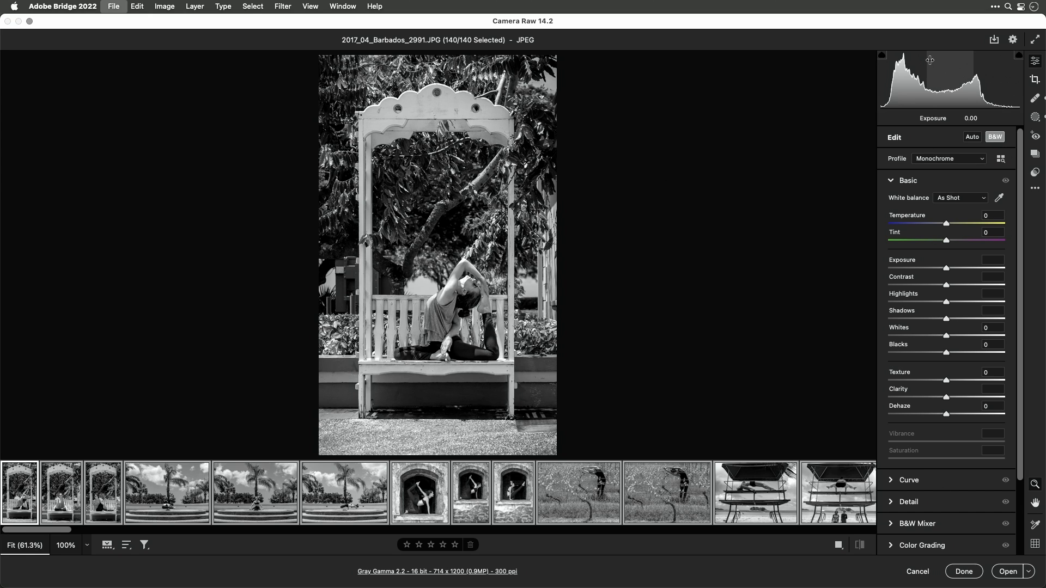
{"action": "left_click", "coordinate": [963, 571]}
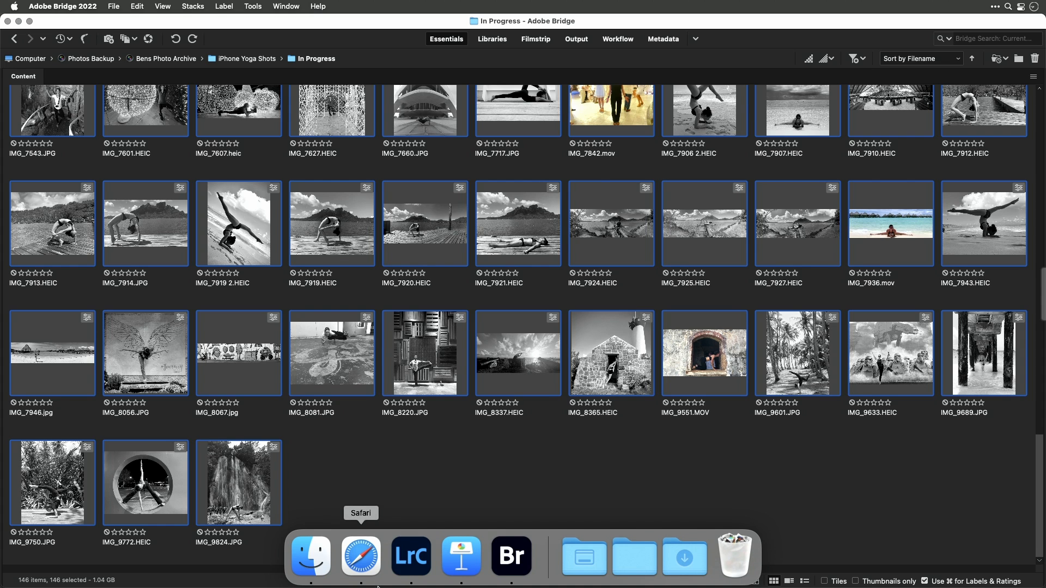
Switch back to Lightroom Classic and resolve the metadata conflict of IMG_3268 by importing the settings from disk.
{"action": "left_click", "coordinate": [406, 563]}
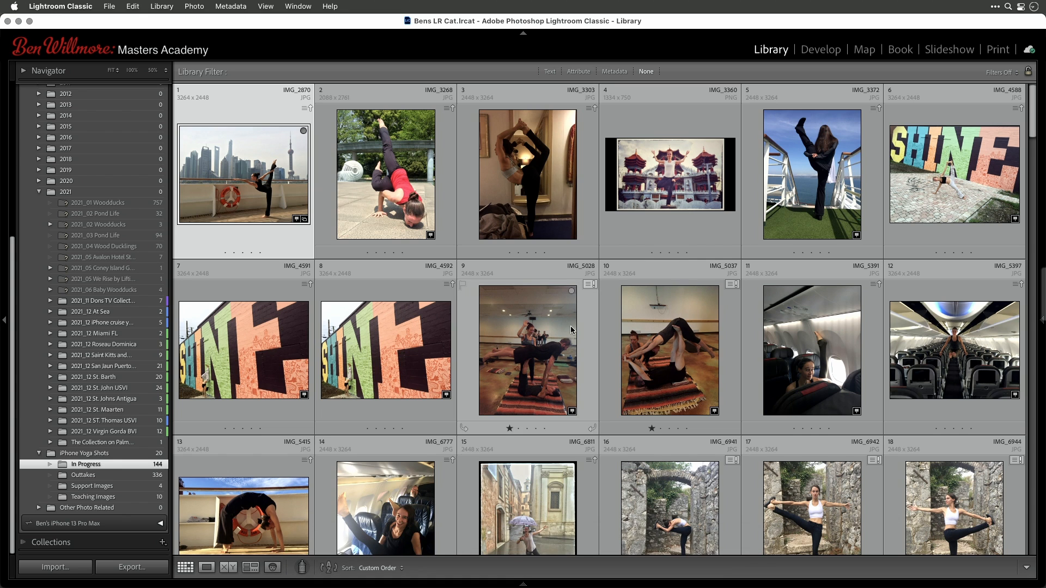
{"action": "scroll", "coordinate": [572, 331], "scroll_direction": "down", "scroll_amount": 3}
{"action": "scroll", "coordinate": [572, 330], "scroll_direction": "down", "scroll_amount": 3}
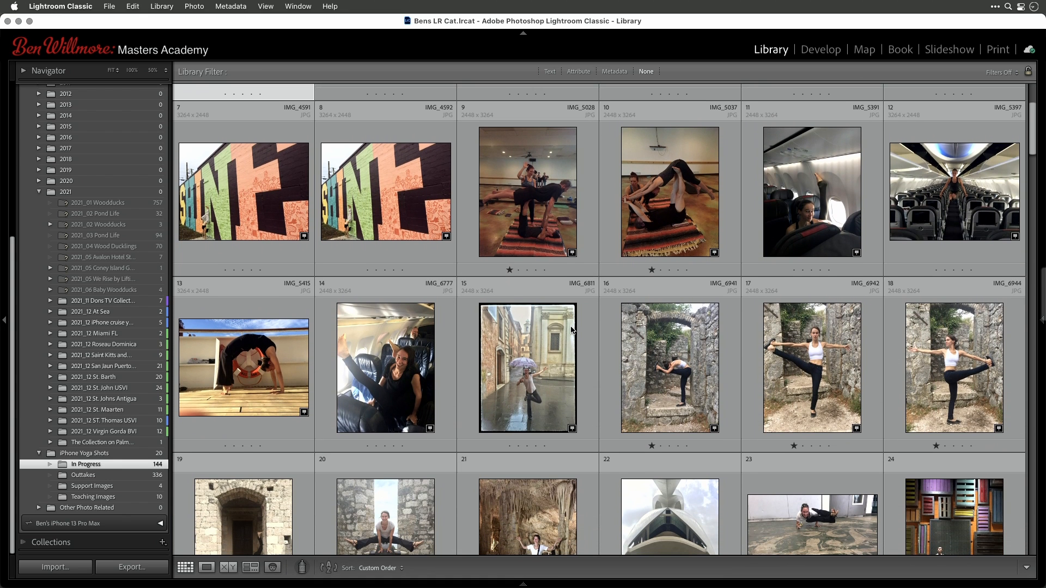
{"action": "scroll", "coordinate": [571, 329], "scroll_direction": "down", "scroll_amount": 3}
{"action": "scroll", "coordinate": [570, 325], "scroll_direction": "up", "scroll_amount": 12}
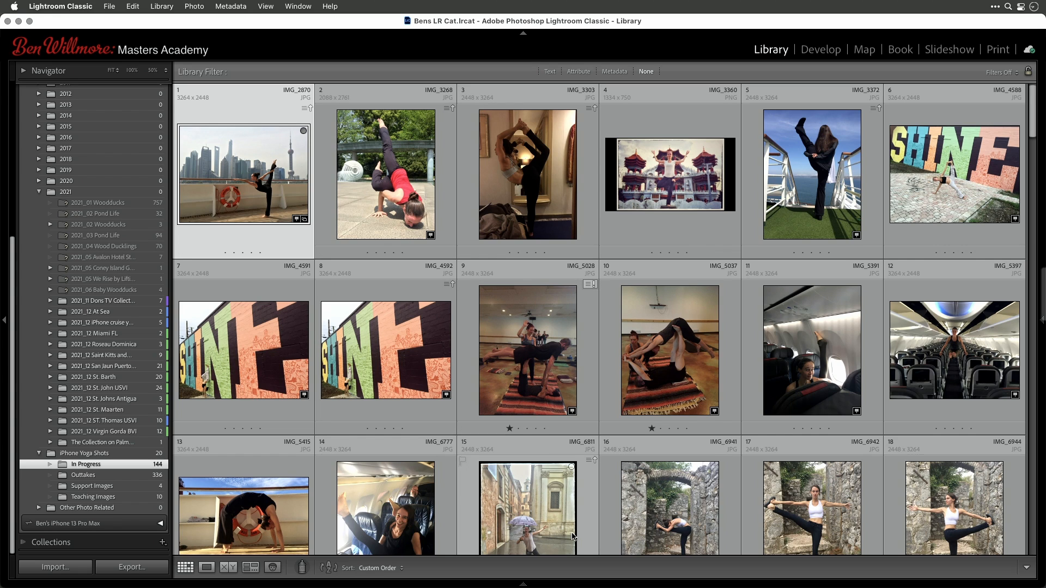
{"action": "left_click", "coordinate": [448, 109]}
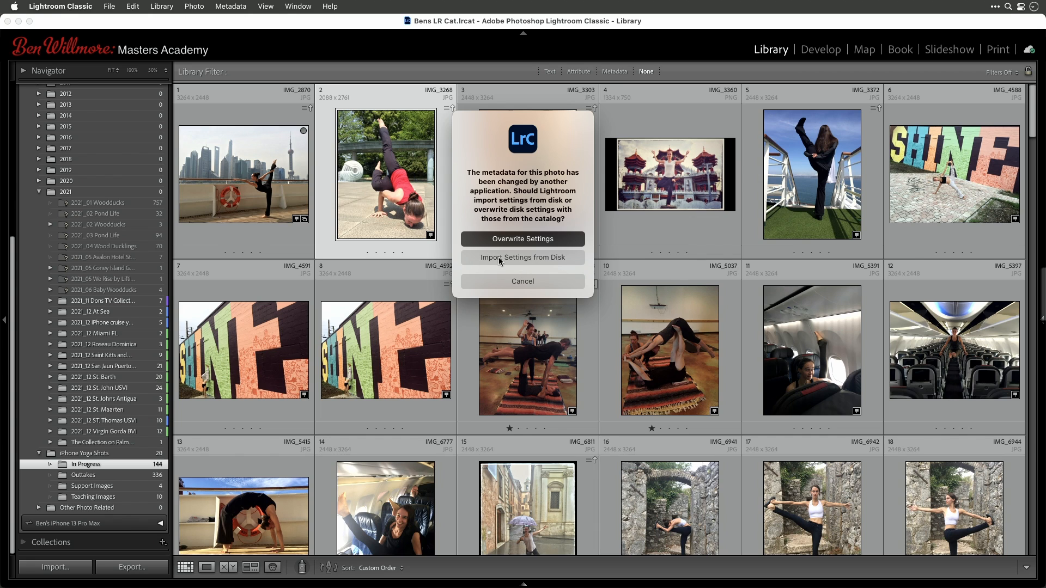
{"action": "left_click", "coordinate": [561, 257]}
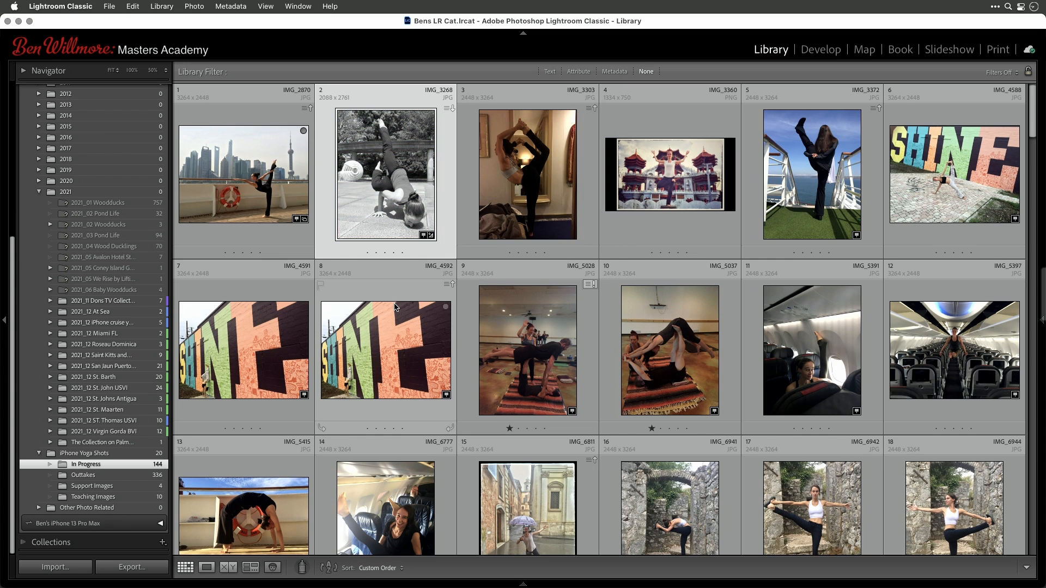
Resolve the metadata conflict of IMG_3303 by overwriting the disk settings with those from the catalog.
{"action": "left_click", "coordinate": [526, 198]}
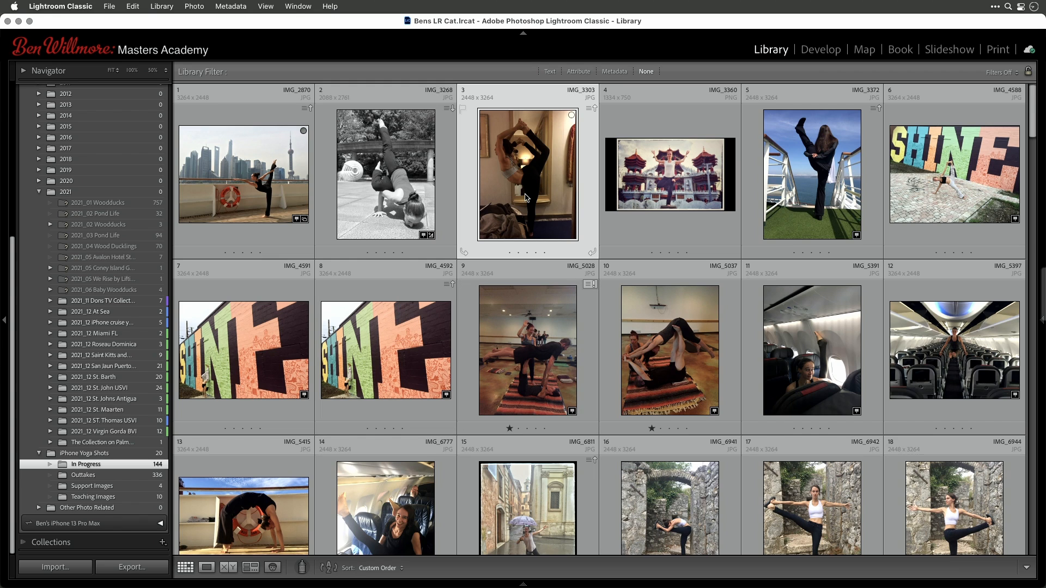
{"action": "left_click", "coordinate": [591, 109]}
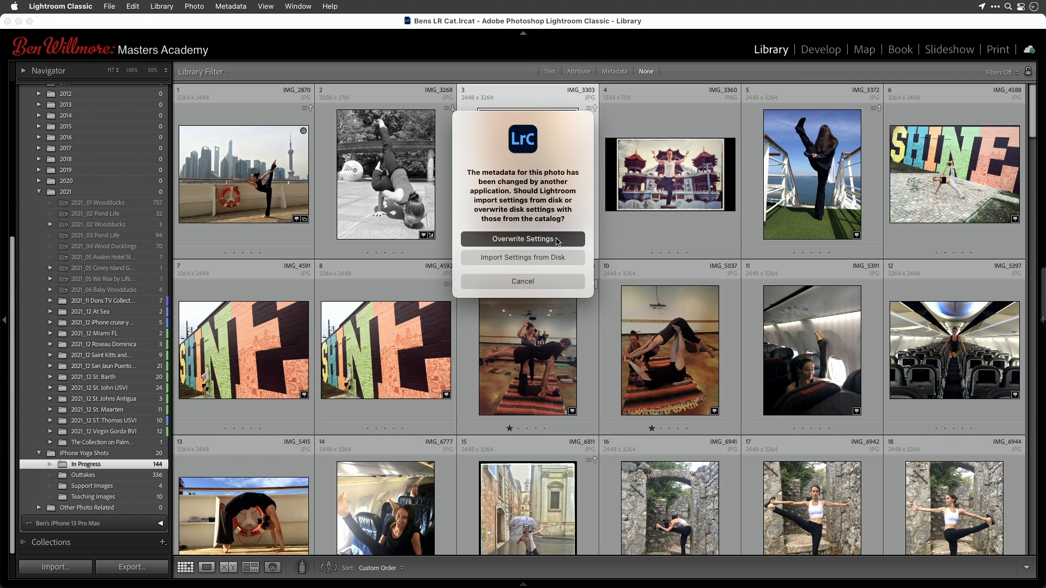
{"action": "left_click", "coordinate": [528, 240]}
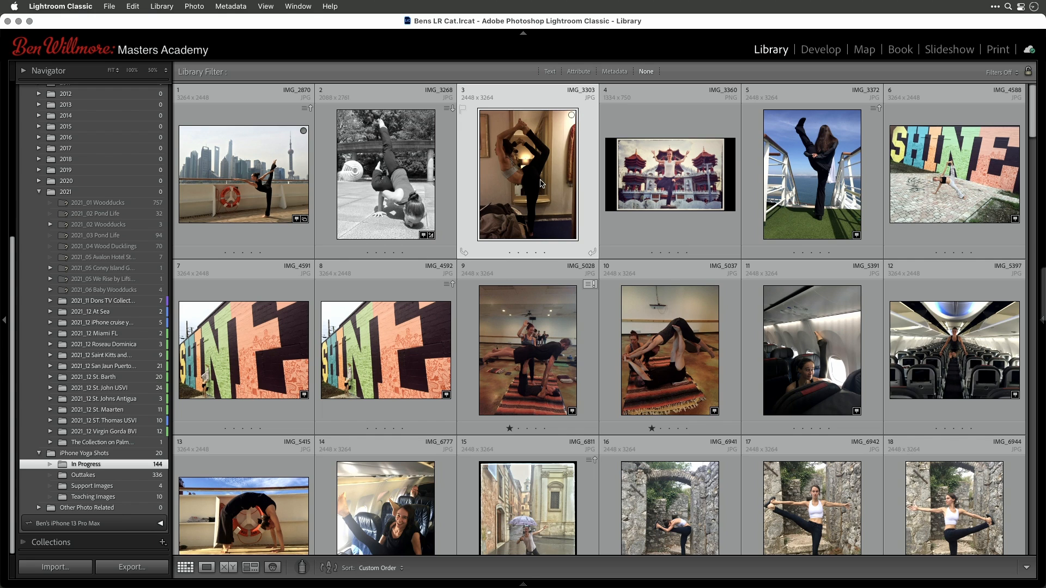
Show the file of IMG_3303 in Finder and open it in Adobe Bridge to check its appearance.
{"action": "right_click", "coordinate": [522, 170]}
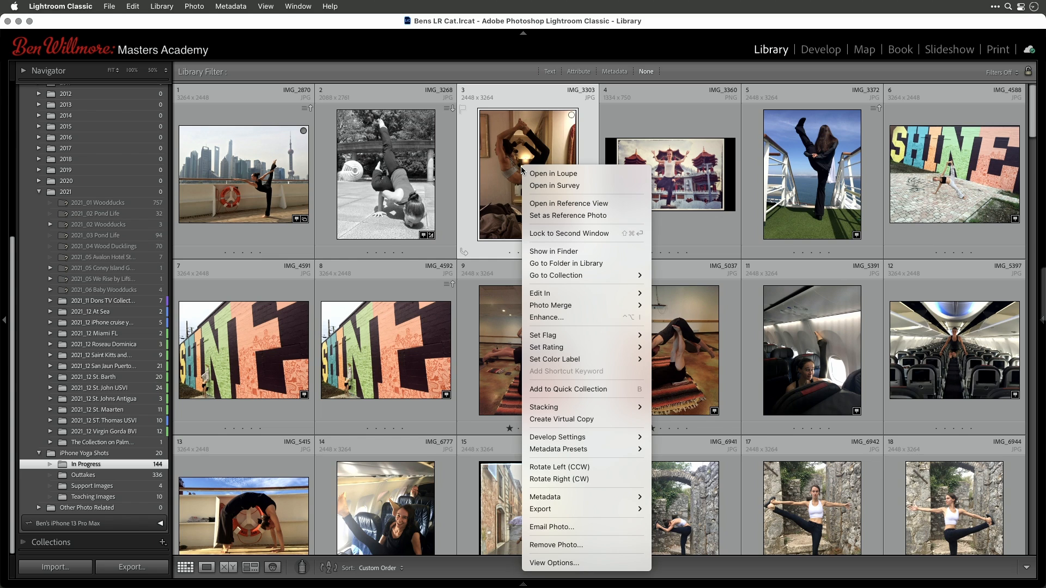
{"action": "left_click", "coordinate": [563, 252]}
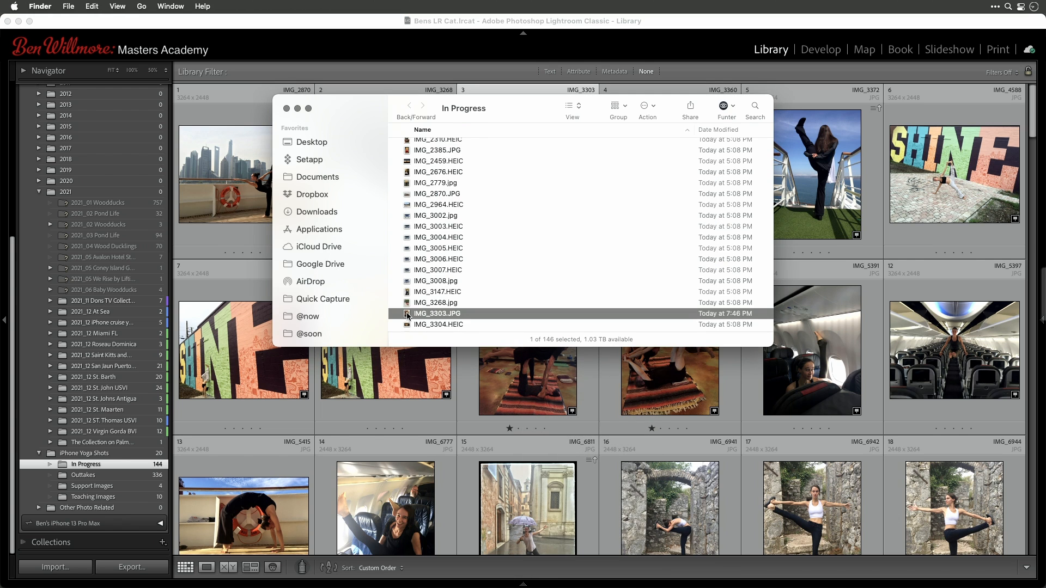
{"action": "left_click_drag", "start_coordinate": [405, 318], "coordinate": [509, 557]}
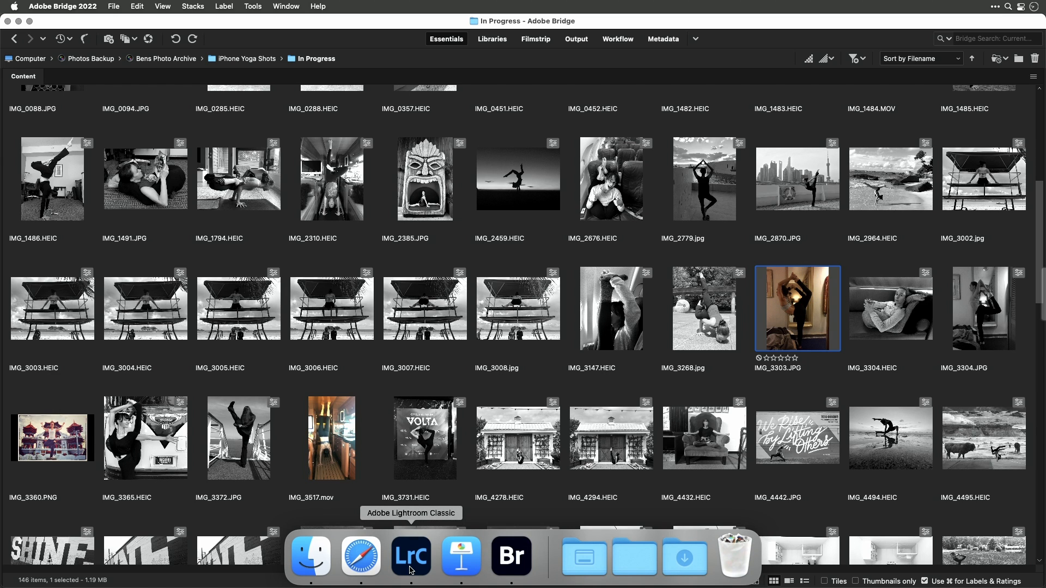
Switch back to Lightroom Classic, save the metadata of all photos in the folder to their files, and dismiss the report.
{"action": "left_click", "coordinate": [412, 569]}
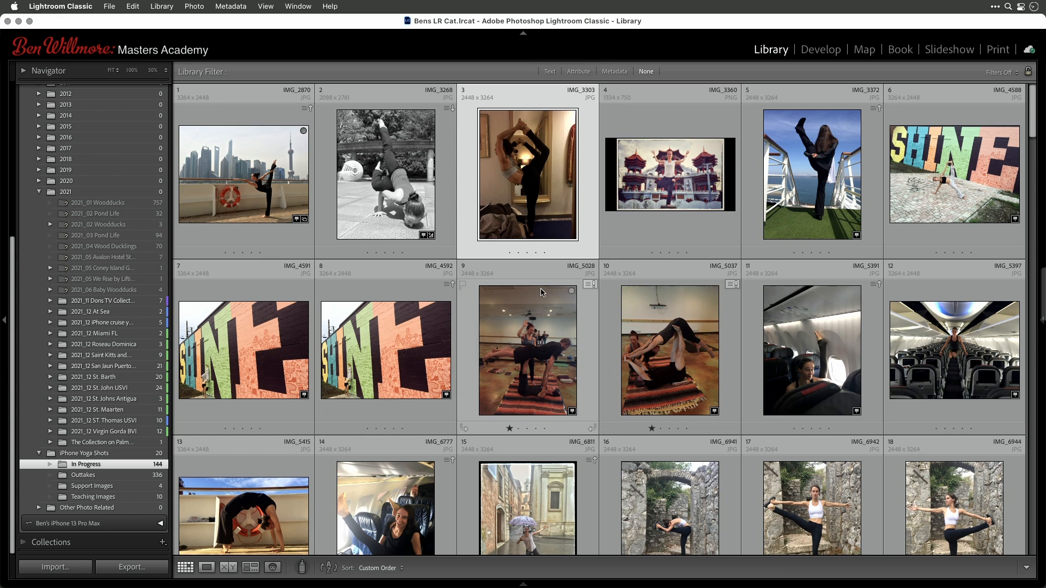
{"action": "scroll", "coordinate": [844, 545], "scroll_direction": "down", "scroll_amount": 1}
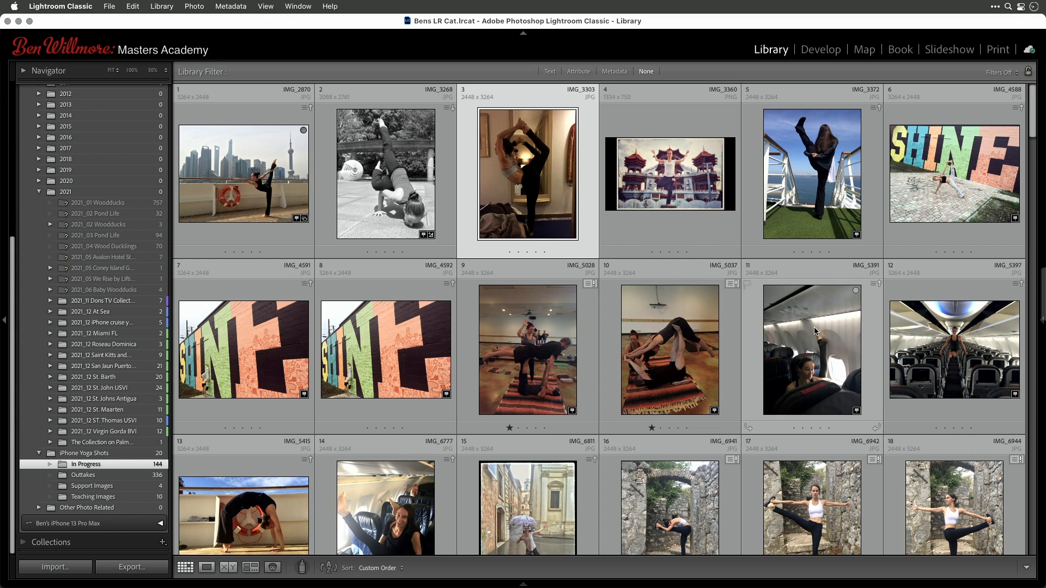
{"action": "scroll", "coordinate": [799, 337], "scroll_direction": "down", "scroll_amount": 2}
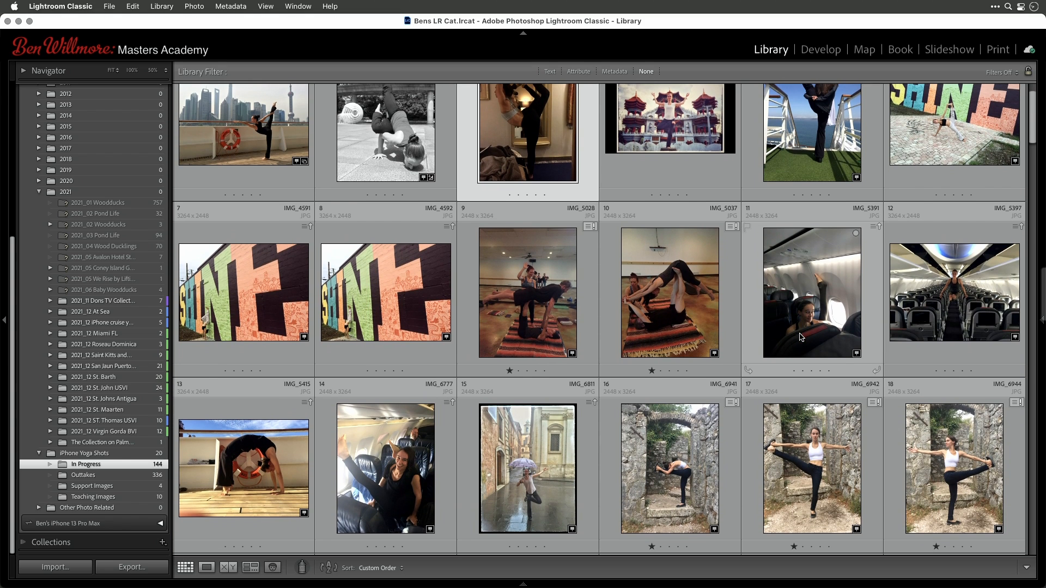
{"action": "scroll", "coordinate": [800, 337], "scroll_direction": "up", "scroll_amount": 2}
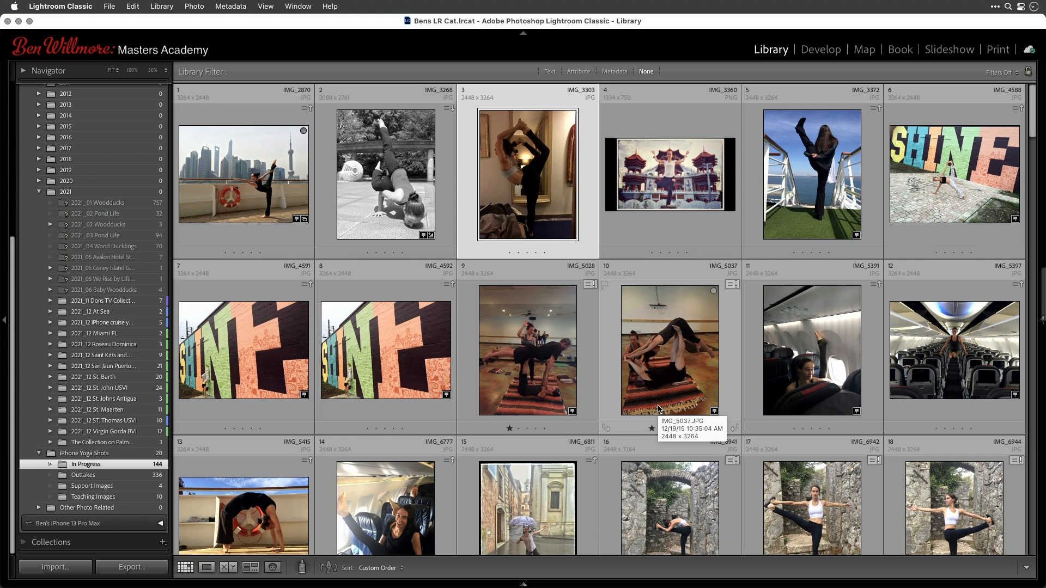
{"action": "key", "text": "super+a"}
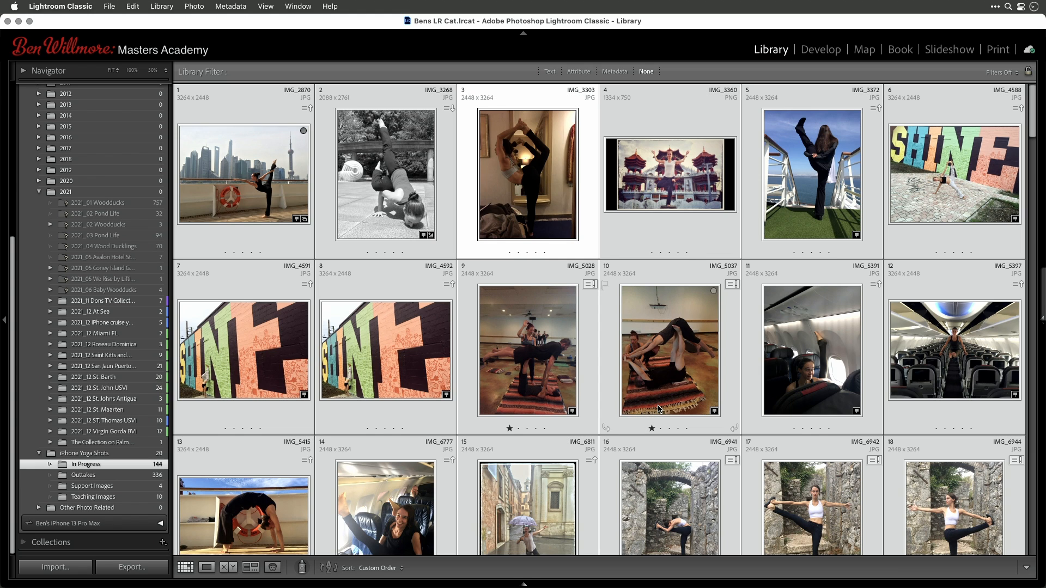
{"action": "key", "text": "super+s"}
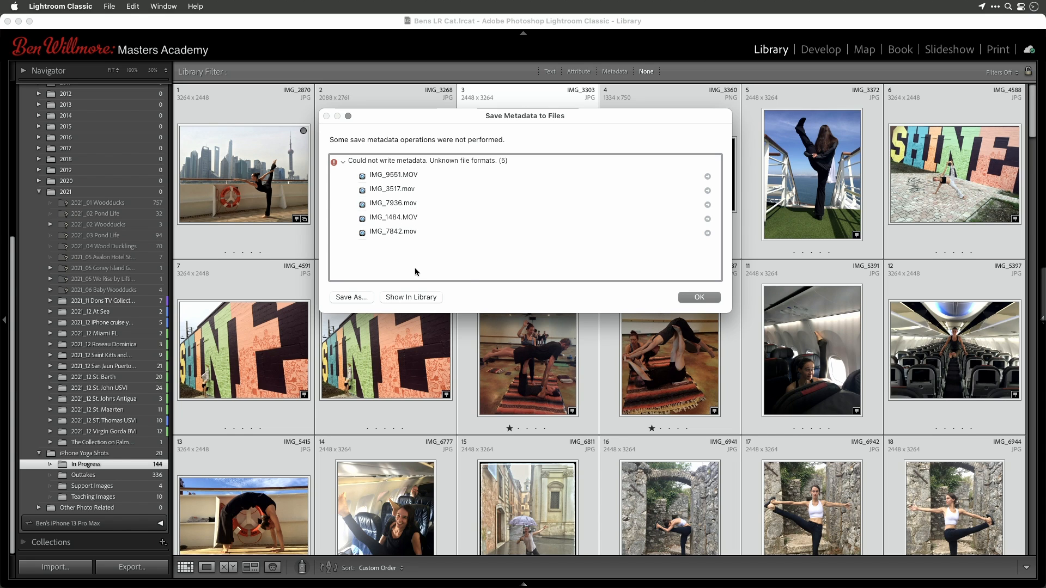
{"action": "left_click", "coordinate": [699, 296]}
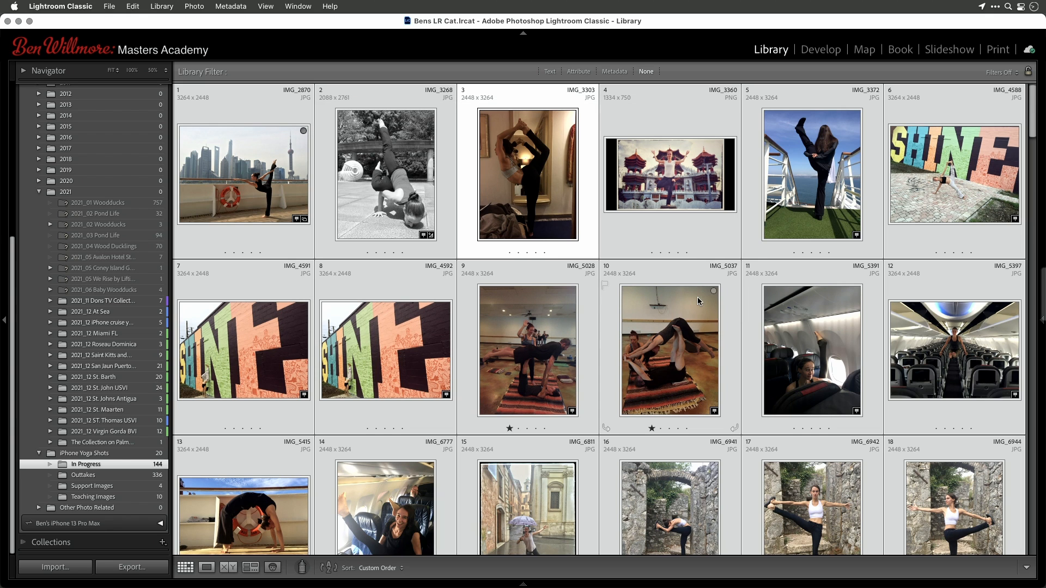
Select only the black-and-white photo IMG_3268 and open it in the Develop module.
{"action": "left_click", "coordinate": [650, 178]}
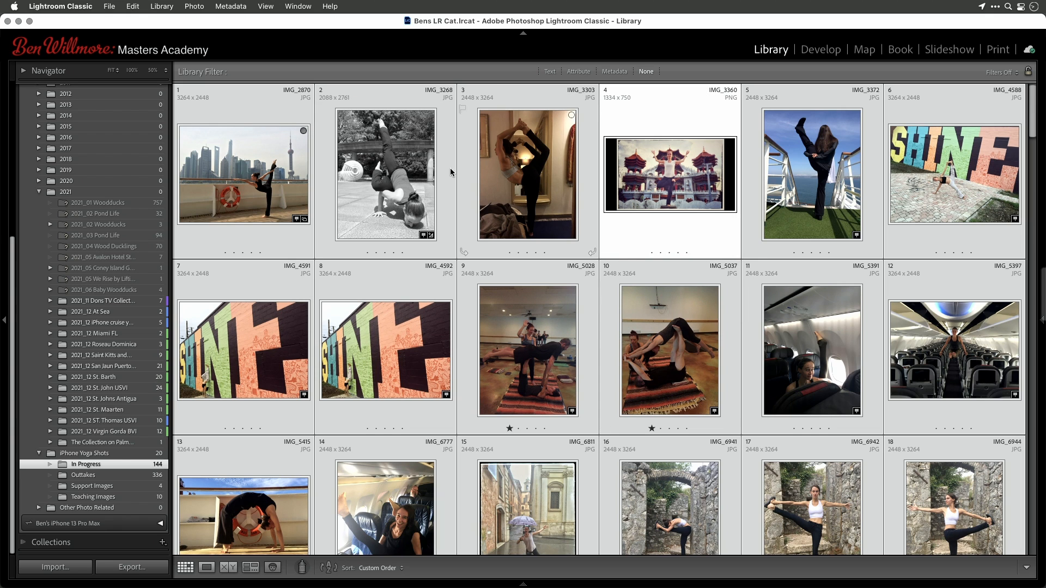
{"action": "left_click", "coordinate": [379, 170]}
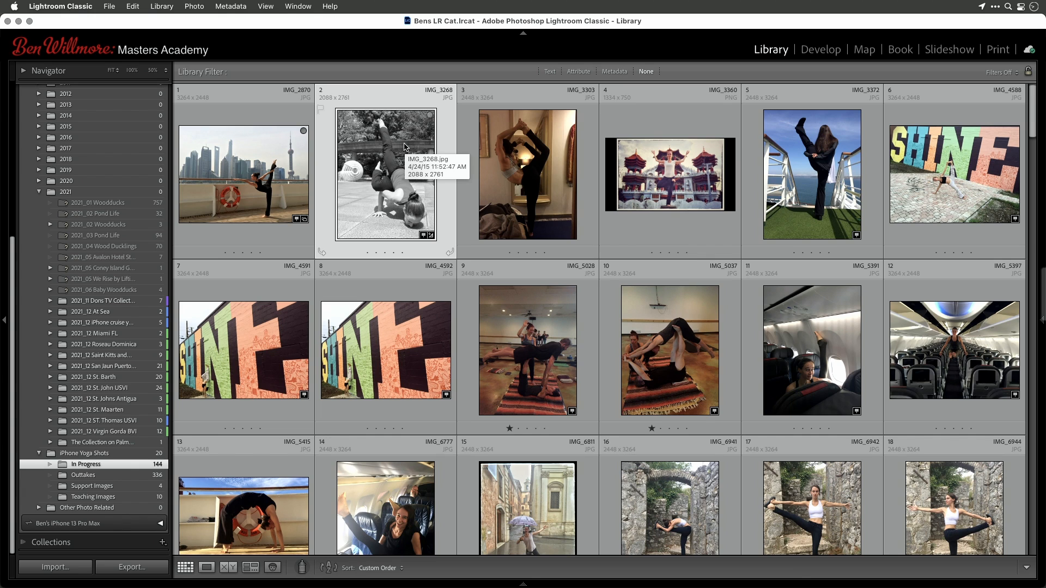
{"action": "left_click", "coordinate": [823, 51]}
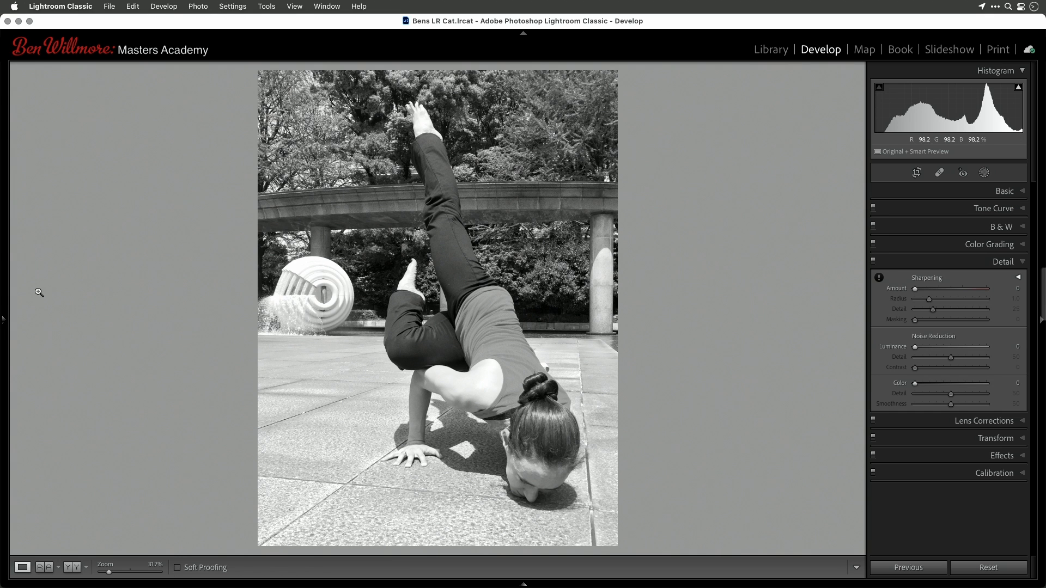
Revert IMG_3268 to its Import state in the edit history and return to the Library grid.
{"action": "mouse_move", "coordinate": [8, 322]}
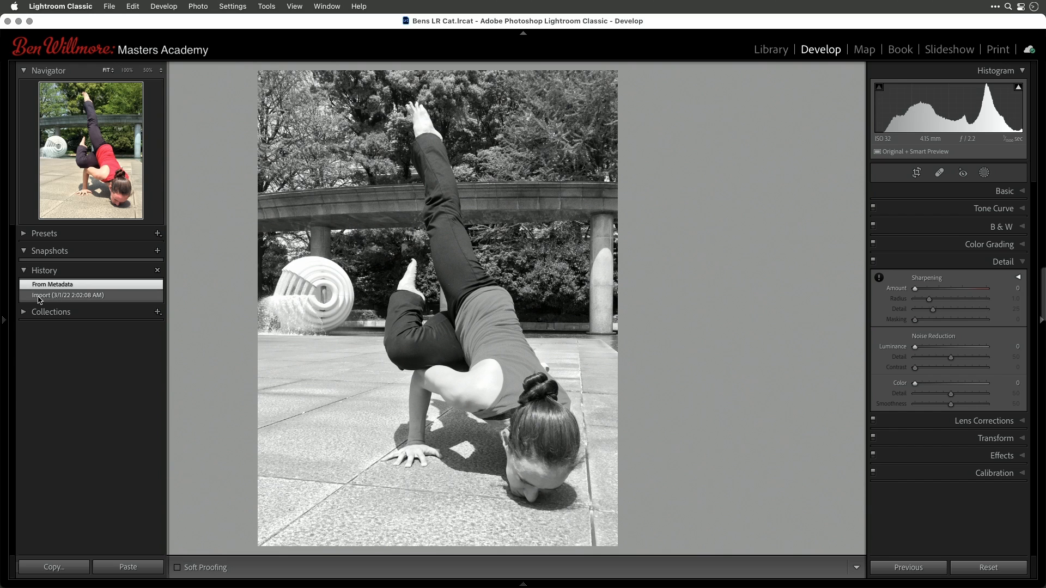
{"action": "left_click", "coordinate": [40, 298]}
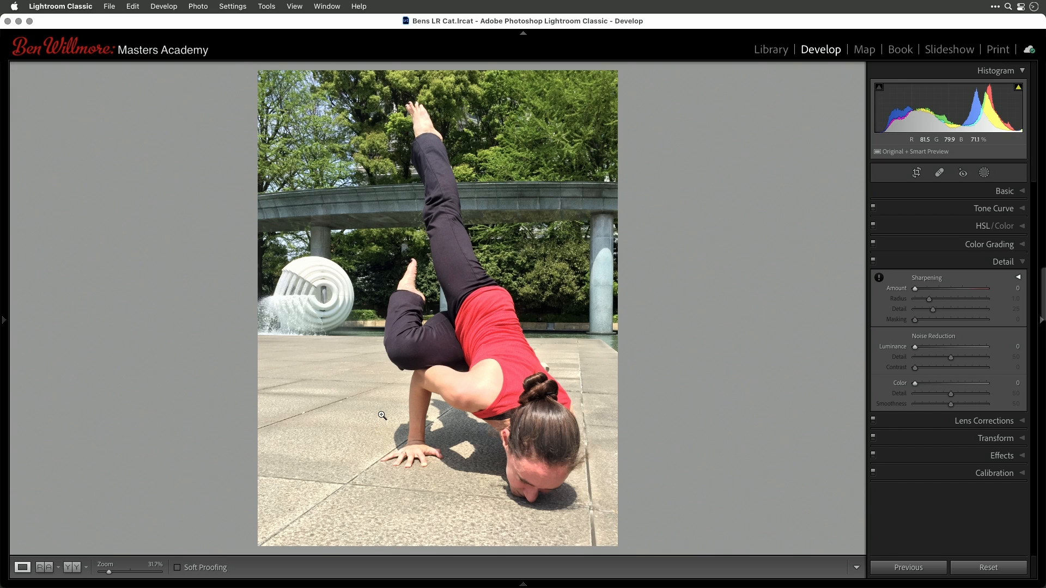
{"action": "key", "text": "g"}
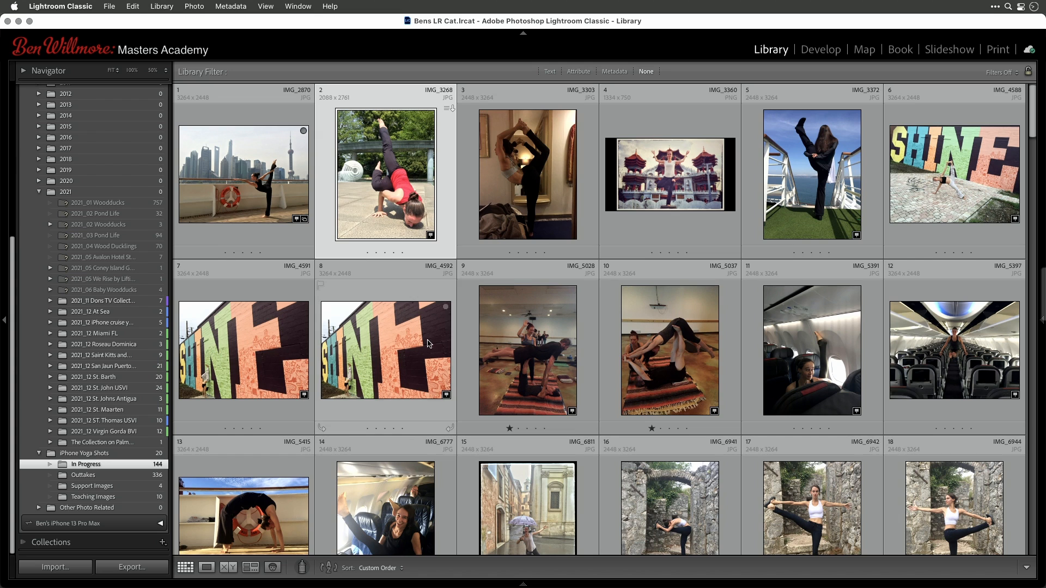
Switch to Adobe Bridge, select the images from IMG_3002 through IMG_3008, and open them in Camera Raw.
{"action": "left_click", "coordinate": [516, 561]}
{"action": "left_click", "coordinate": [526, 309]}
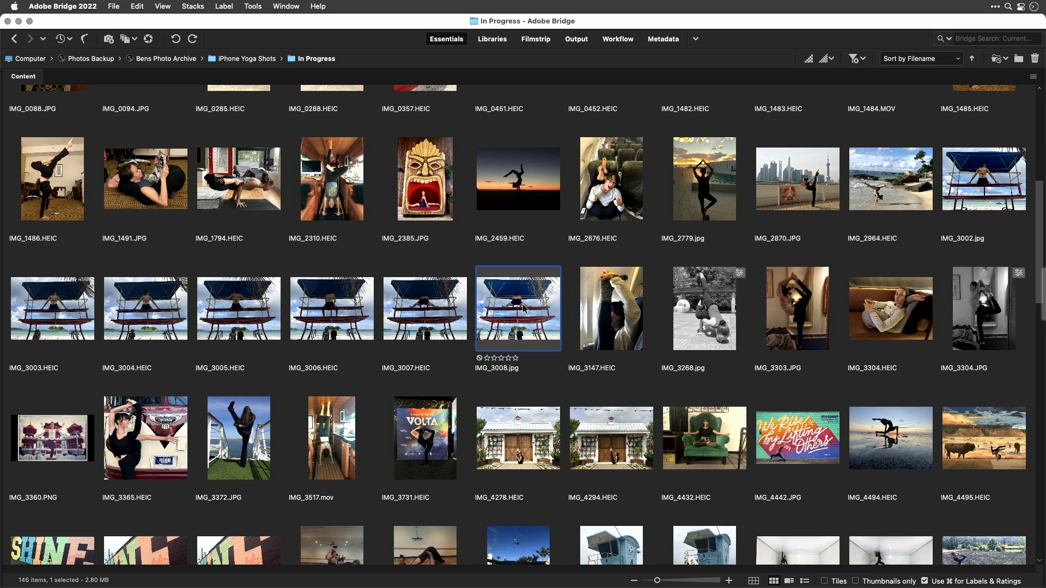
{"action": "left_click", "coordinate": [990, 174], "text": "shift"}
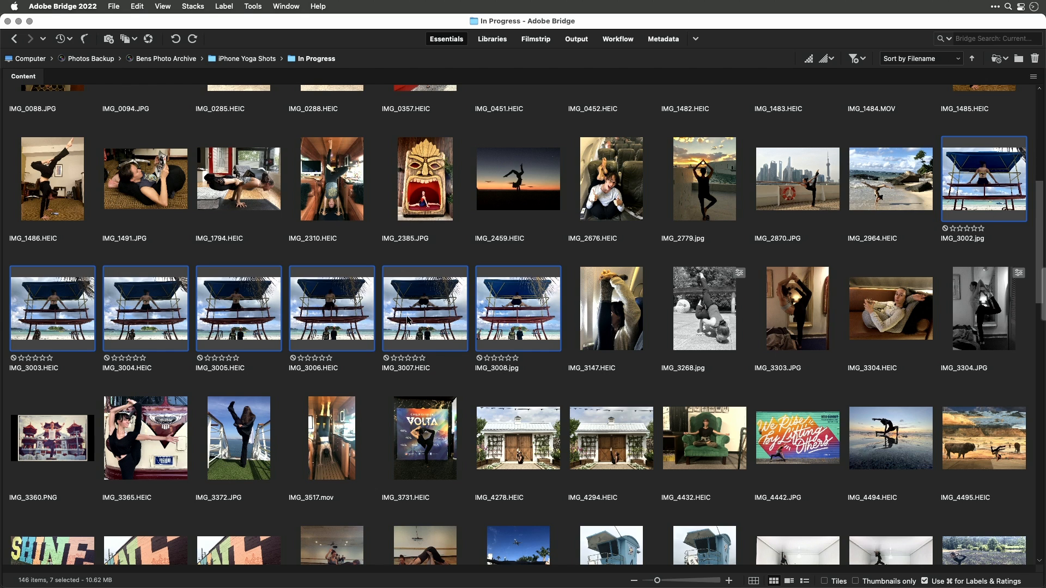
{"action": "left_click", "coordinate": [114, 6]}
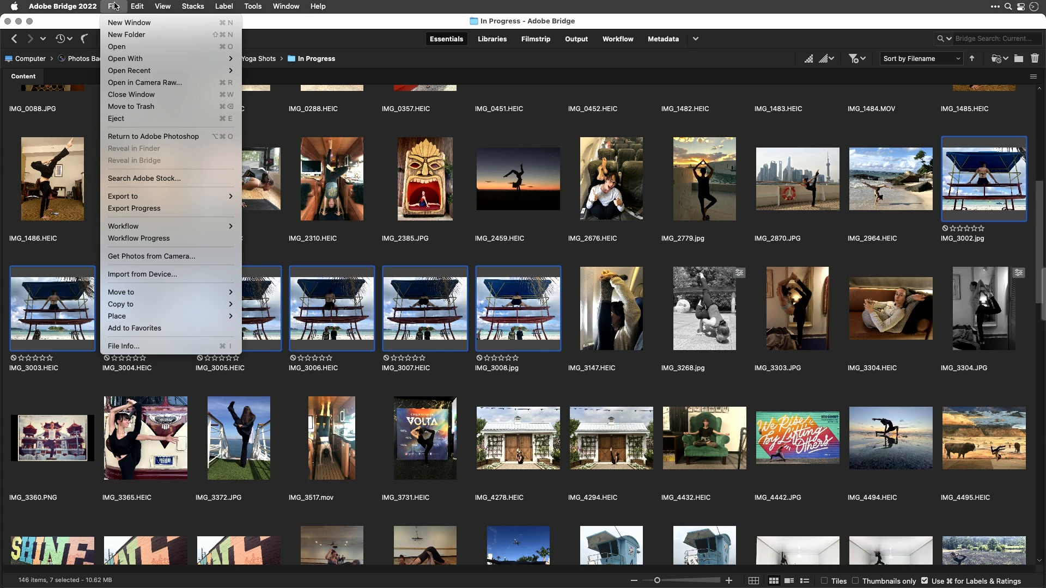
{"action": "left_click", "coordinate": [145, 82]}
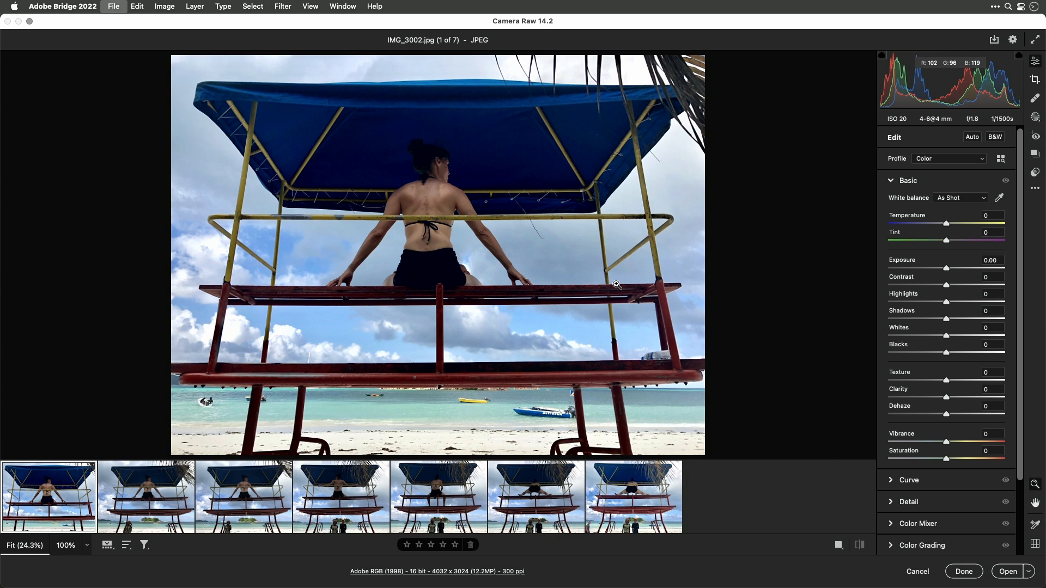
Convert all the images open in Camera Raw to black and white and save the edits.
{"action": "key", "text": "super+a"}
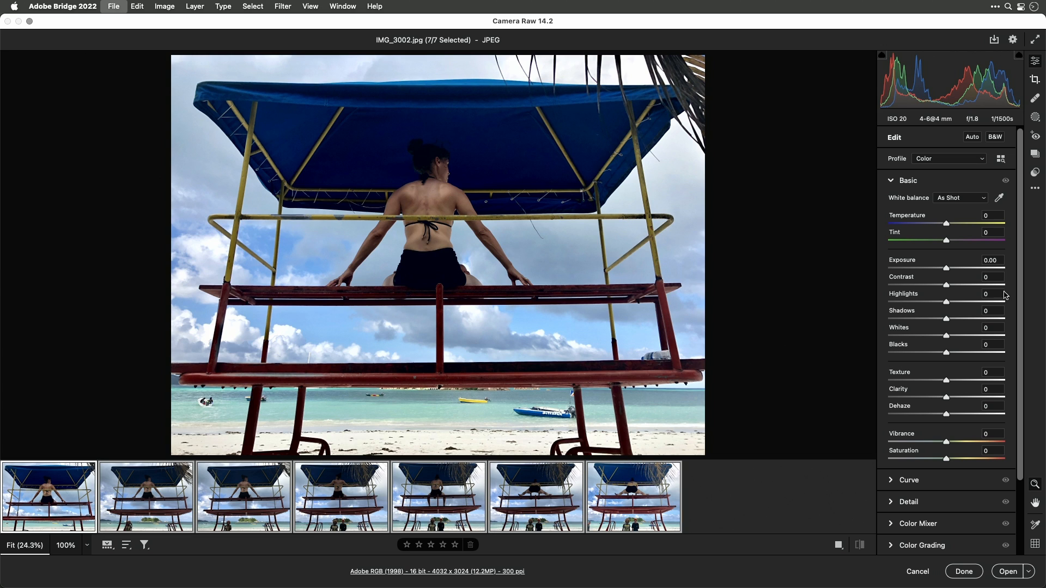
{"action": "left_click", "coordinate": [995, 137]}
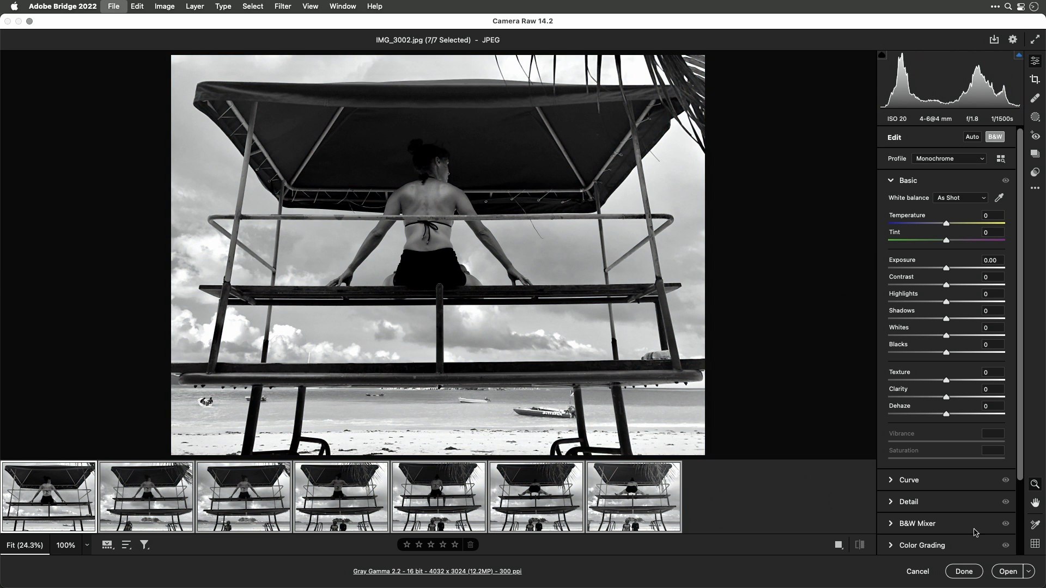
{"action": "left_click", "coordinate": [953, 573]}
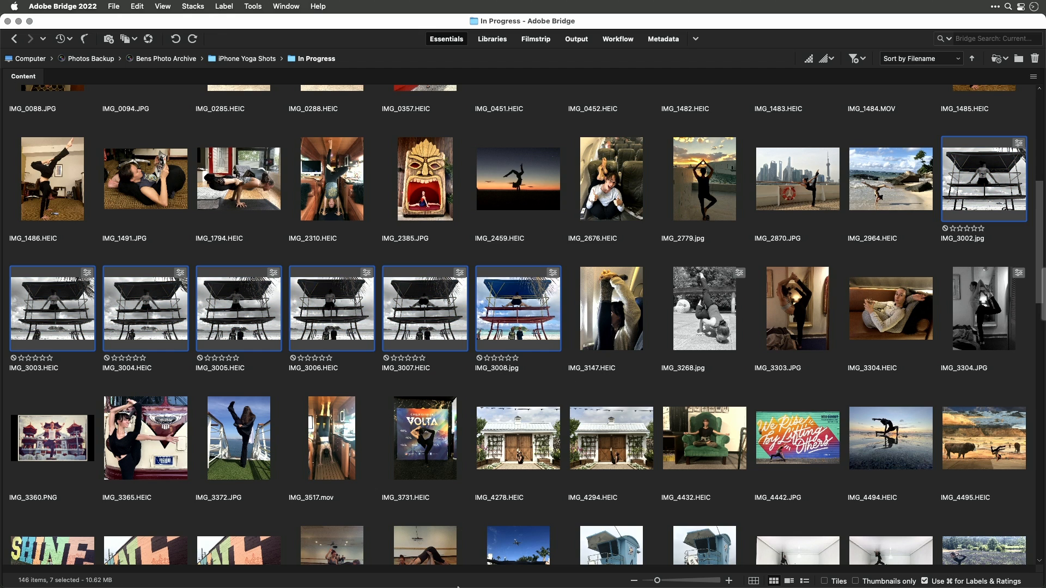
Switch back to Lightroom Classic and synchronize the In Progress folder with scanning for metadata updates enabled.
{"action": "left_click", "coordinate": [413, 559]}
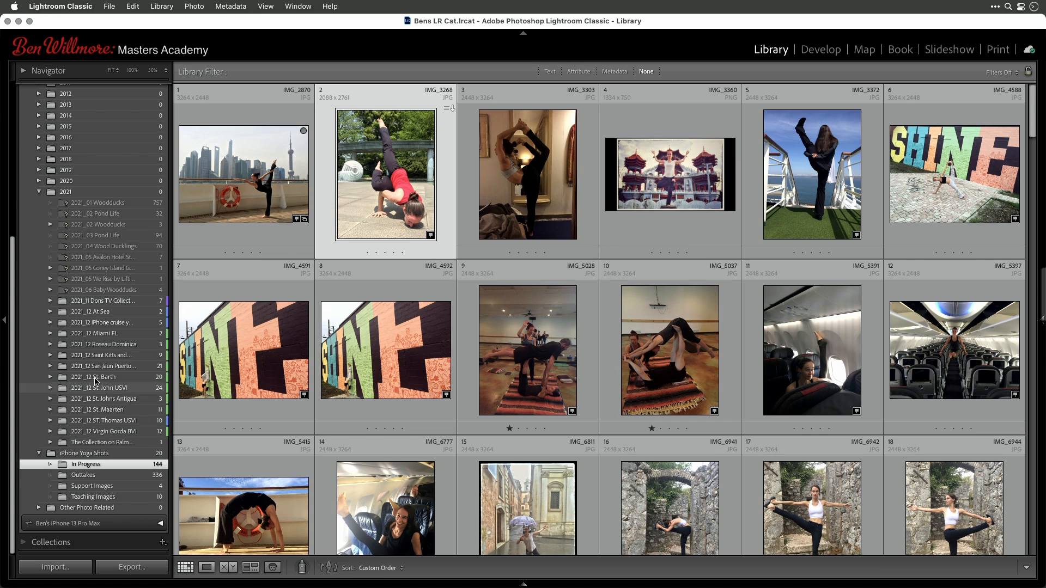
{"action": "right_click", "coordinate": [81, 467]}
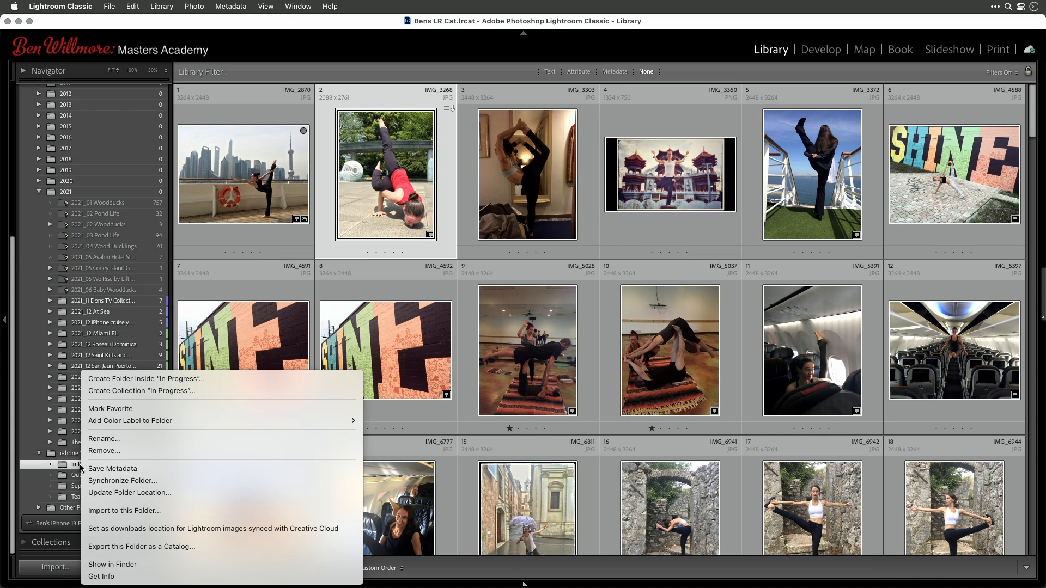
{"action": "left_click", "coordinate": [116, 481]}
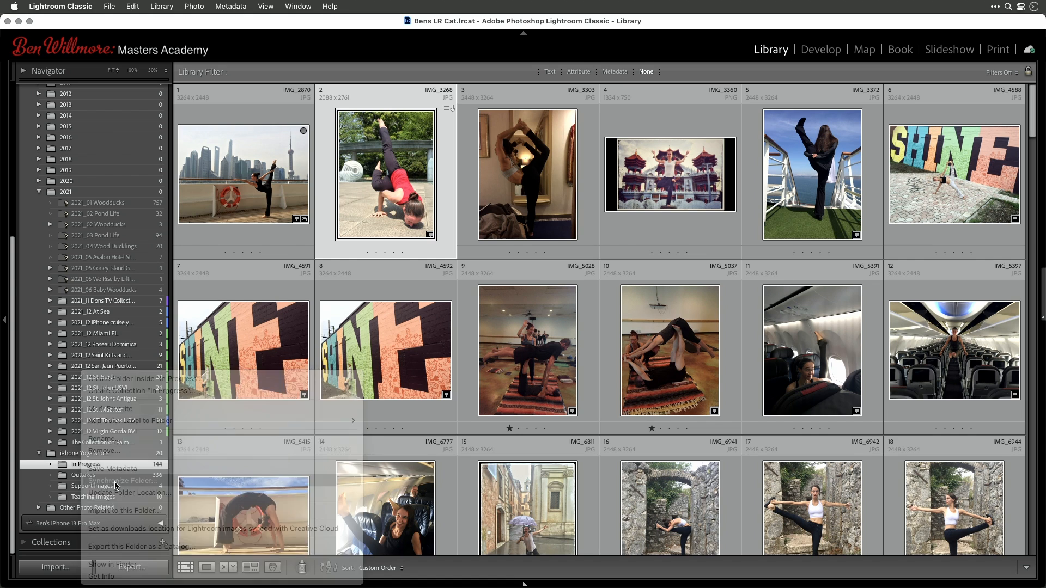
{"action": "left_click", "coordinate": [453, 231]}
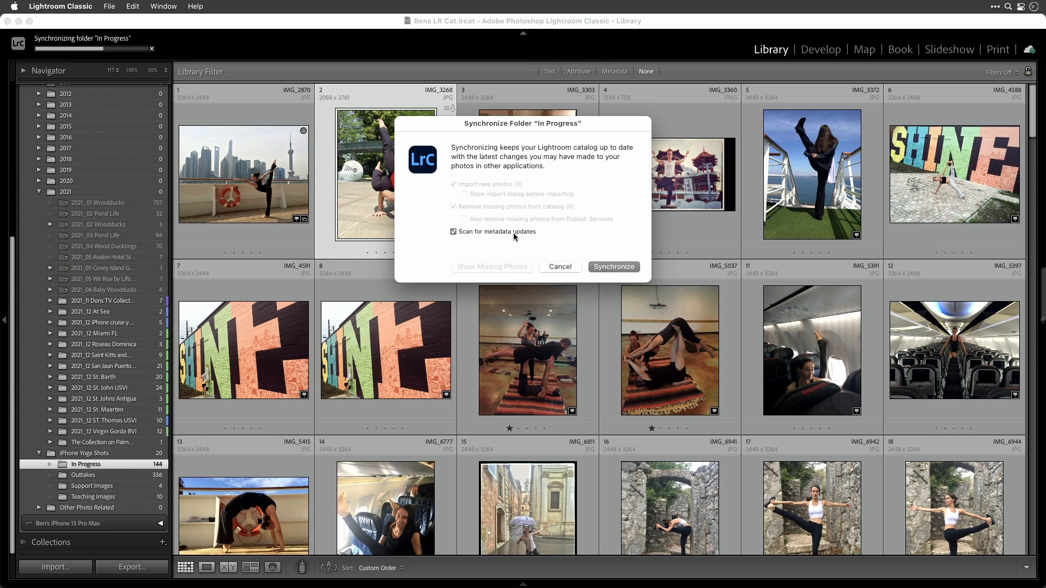
{"action": "left_click", "coordinate": [620, 266]}
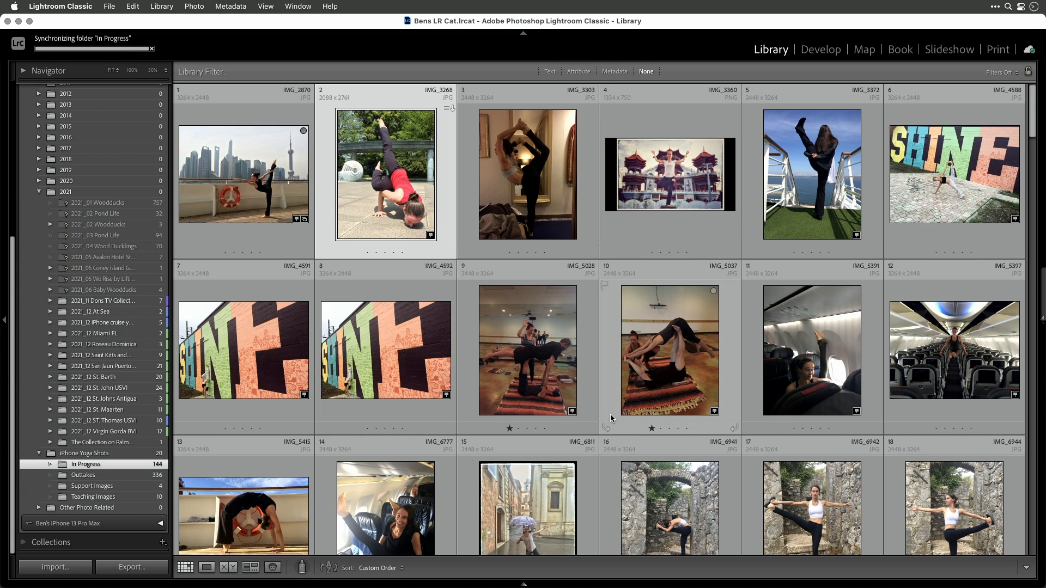
Find the synchronized beach photo IMG_3002 in the grid, check its appearance in the Develop module, and return to the Library.
{"action": "scroll", "coordinate": [636, 428], "scroll_direction": "down", "scroll_amount": 10}
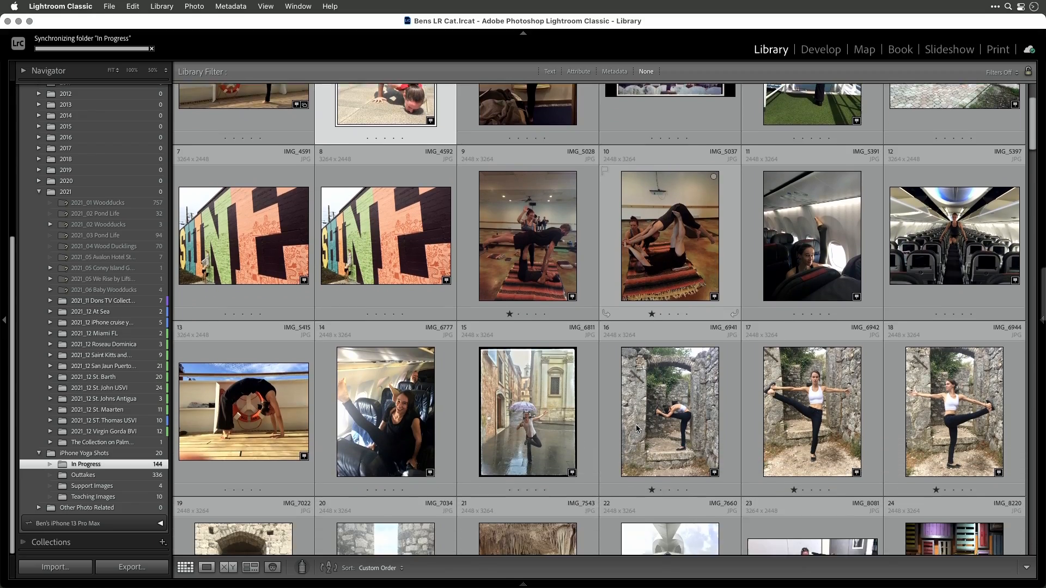
{"action": "scroll", "coordinate": [636, 428], "scroll_direction": "down", "scroll_amount": 15}
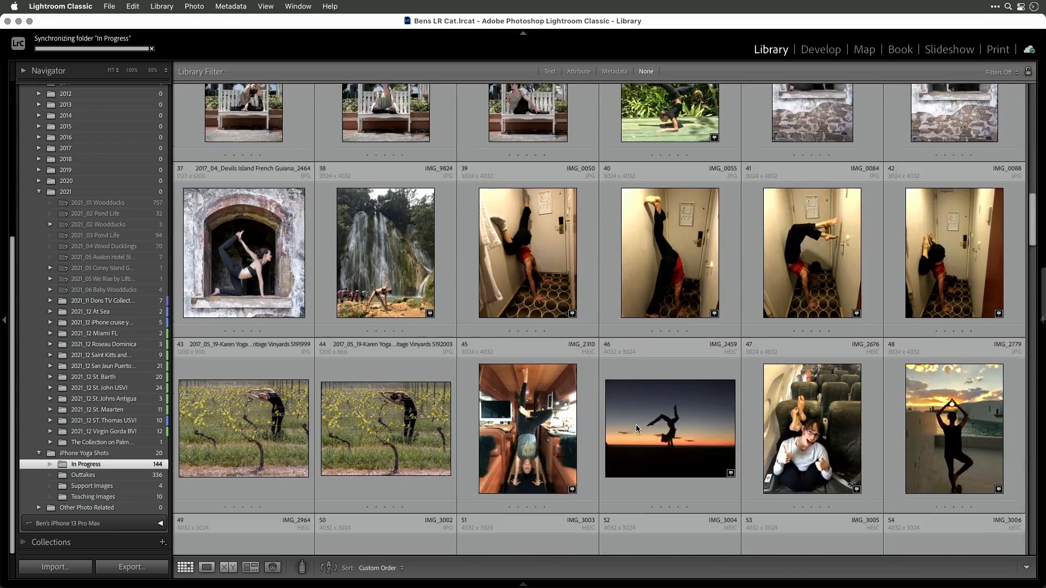
{"action": "scroll", "coordinate": [636, 428], "scroll_direction": "down", "scroll_amount": 3}
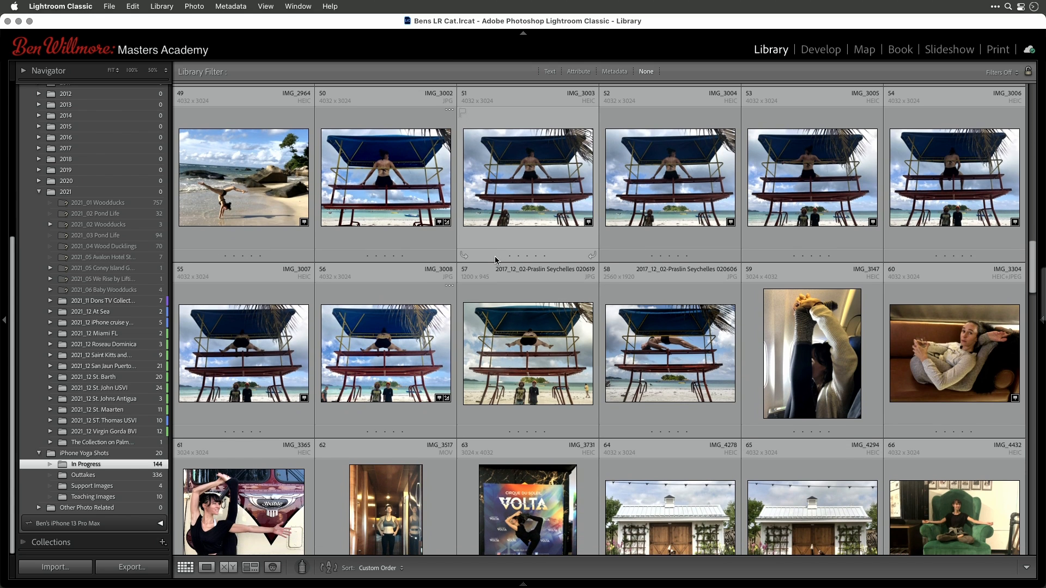
{"action": "left_click", "coordinate": [384, 177]}
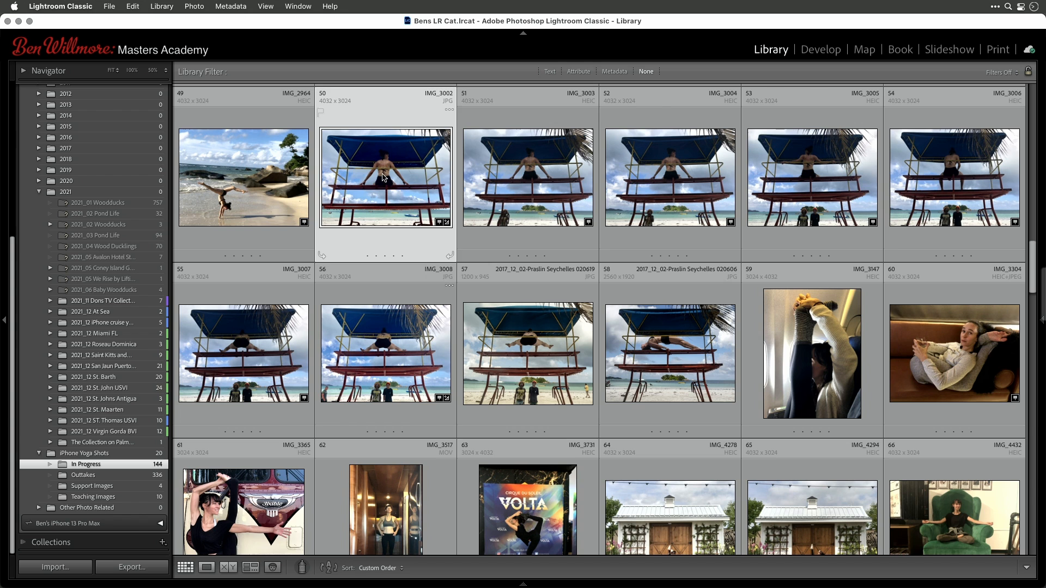
{"action": "left_click", "coordinate": [806, 51]}
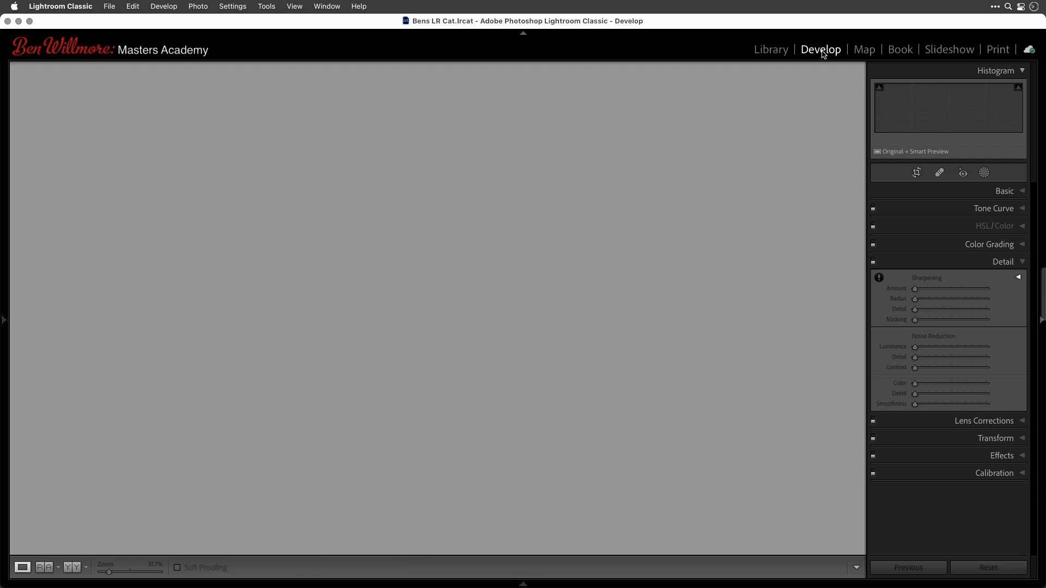
{"action": "left_click", "coordinate": [774, 50]}
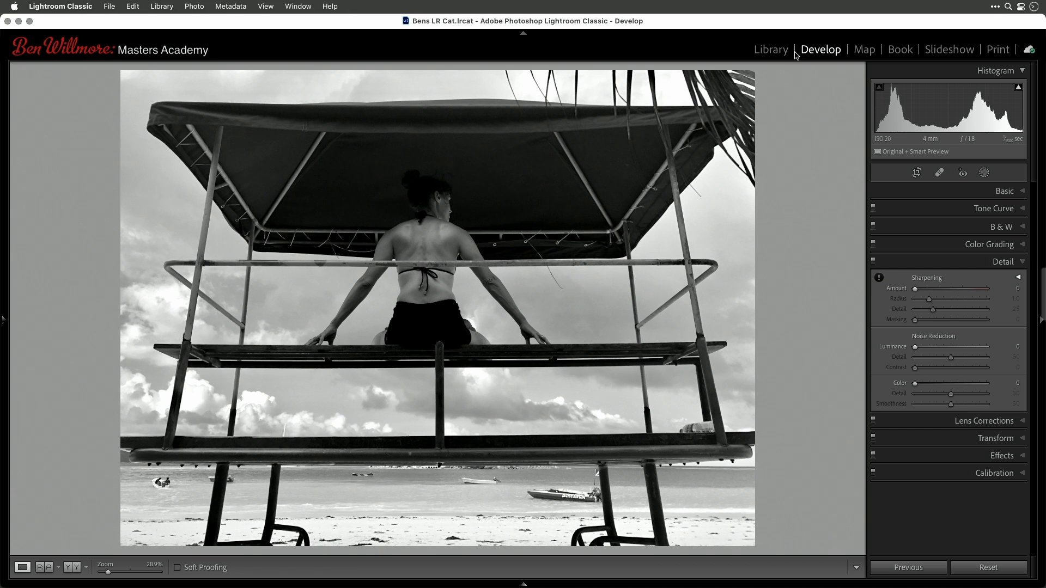